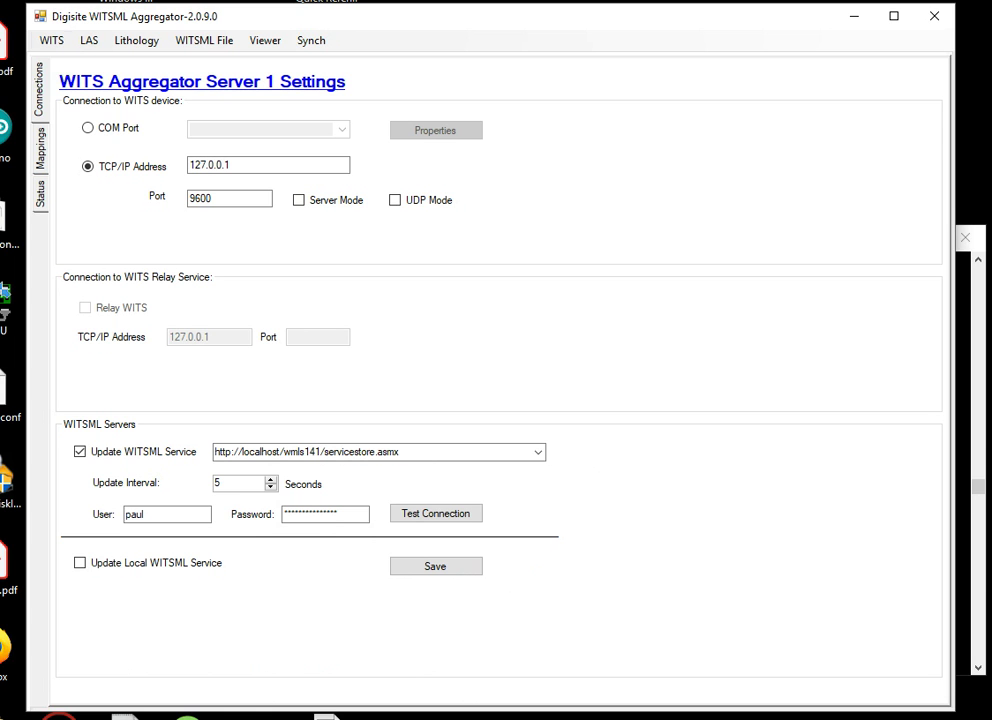
Look through the list of available WITS aggregator servers
left_click(51, 41)
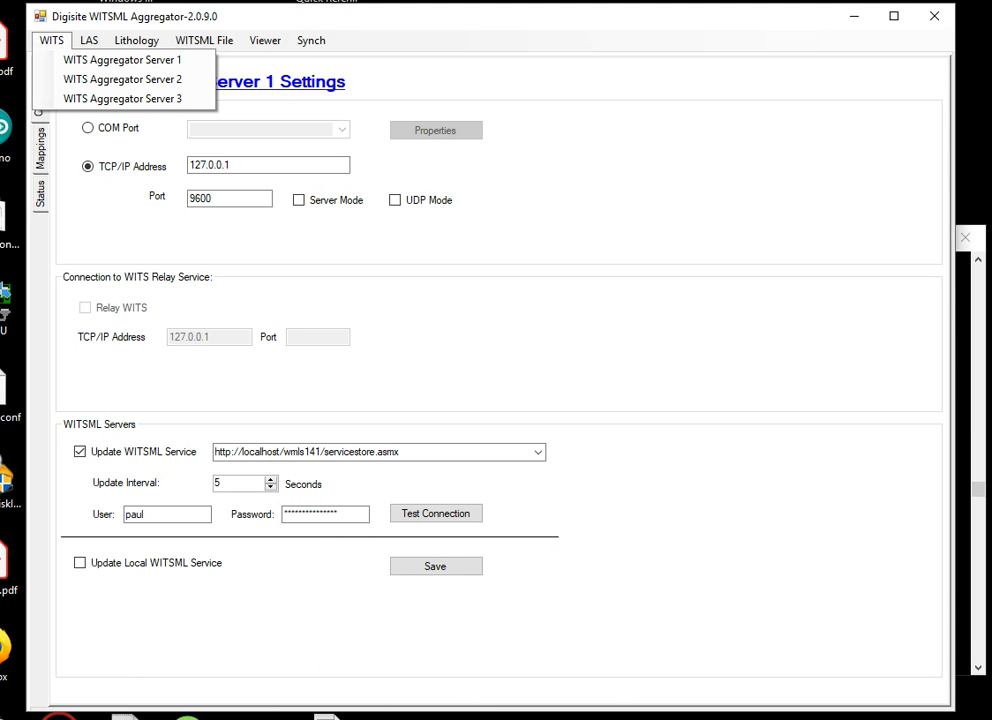
key("Down")
key("Down")
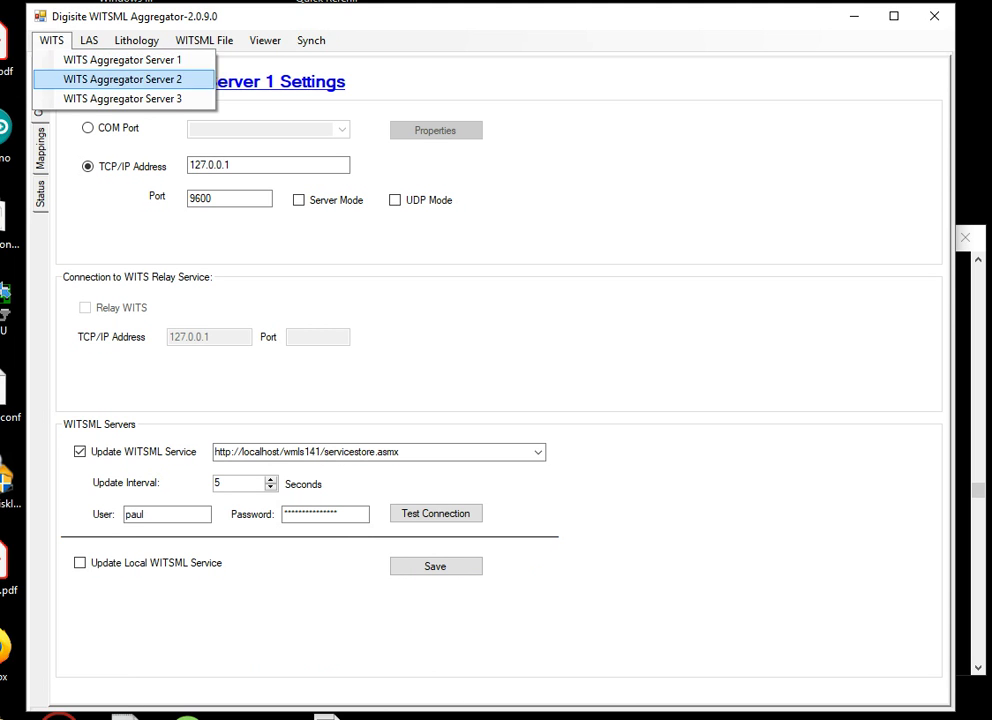
key("Up")
key("Up")
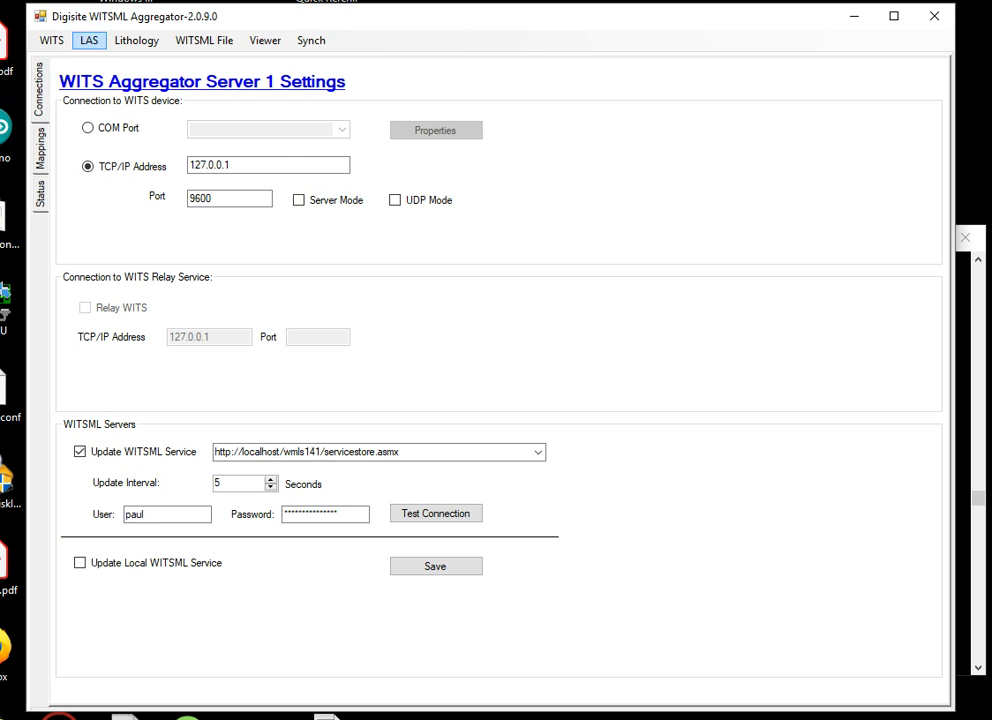
View the LAS conversion, Lithology and WITSML File pages one after another
left_click(89, 40)
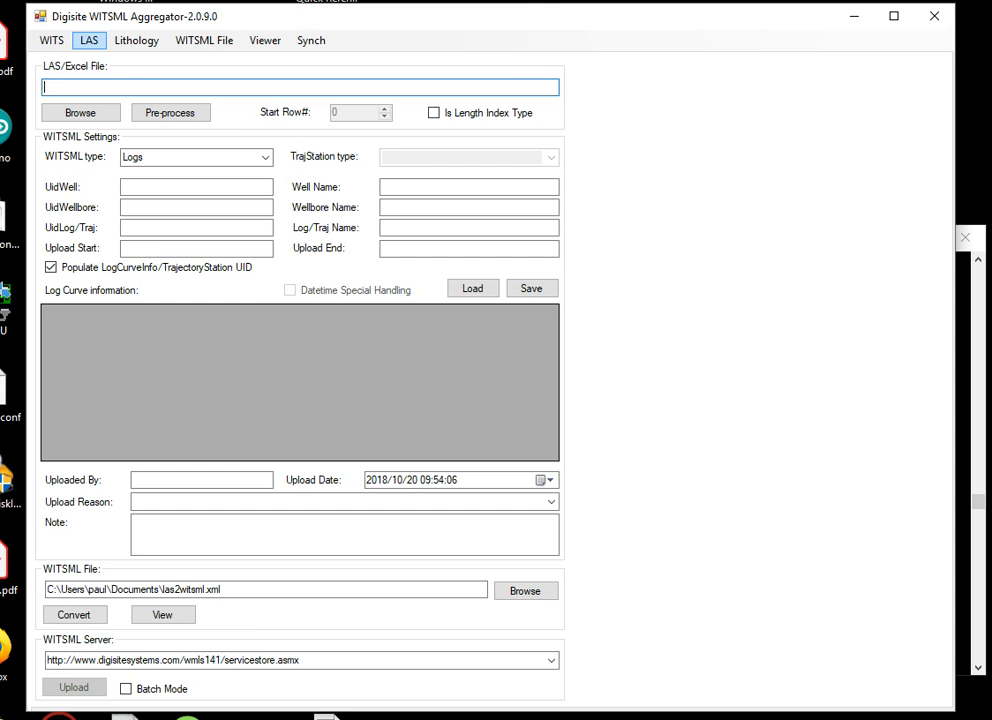
left_click(136, 40)
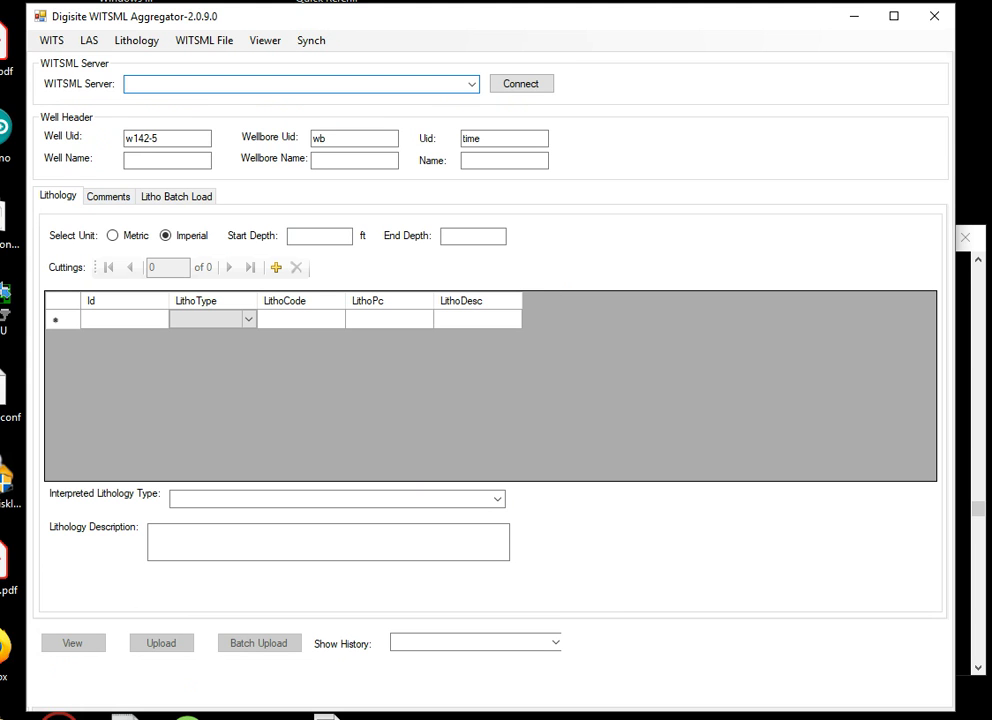
left_click(204, 40)
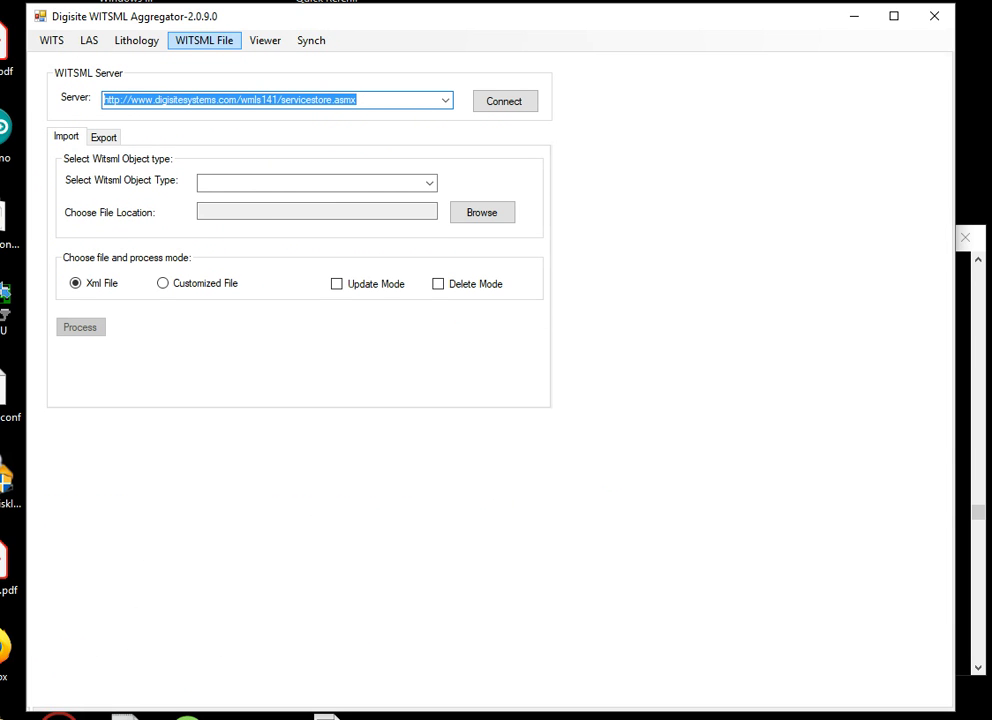
Open the Query viewer and load the log object's template into the query template editor
left_click(265, 40)
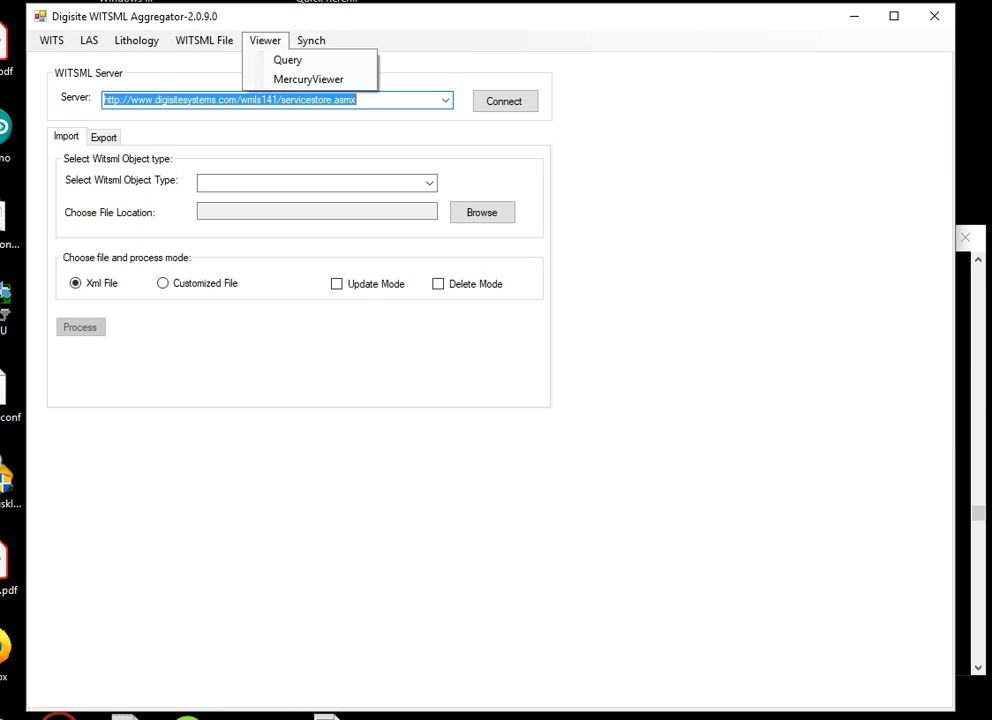
left_click(287, 60)
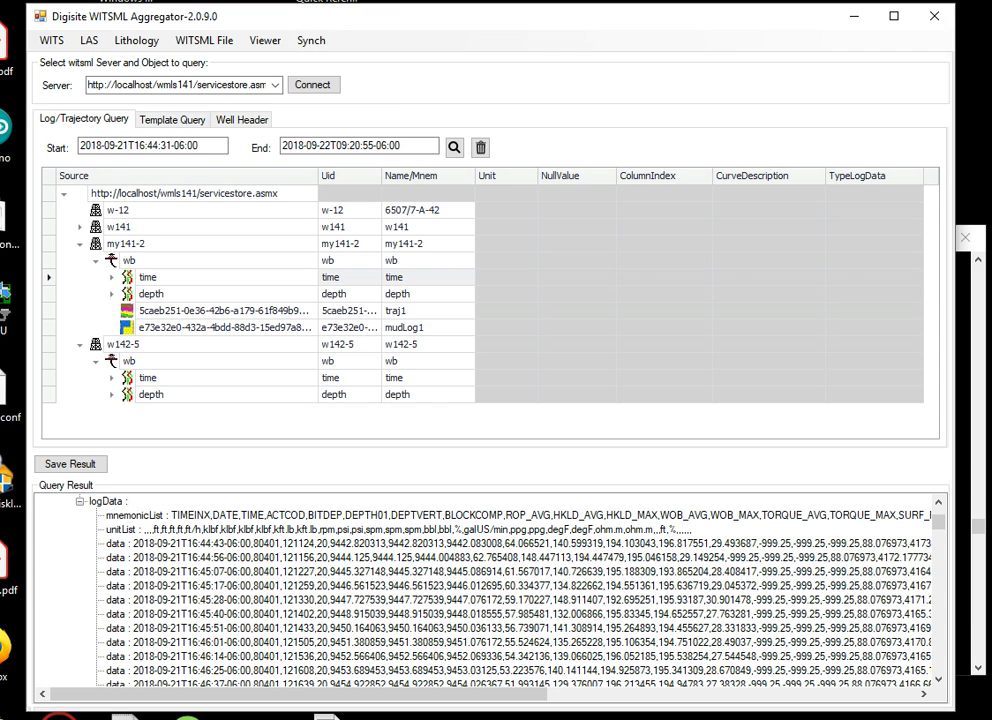
left_click(172, 119)
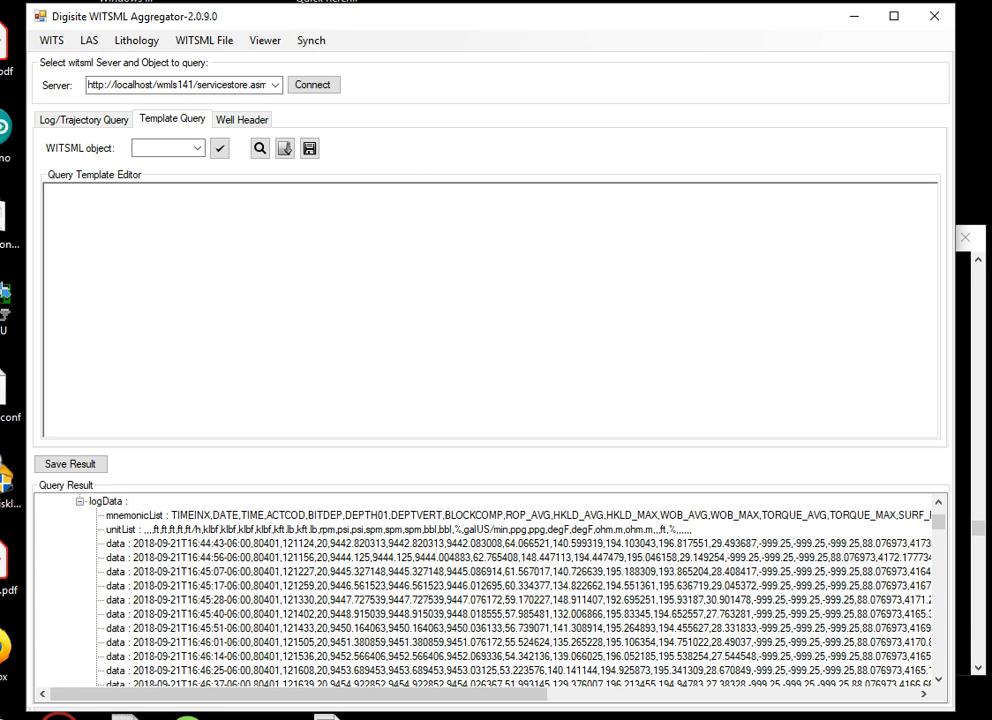
left_click(197, 148)
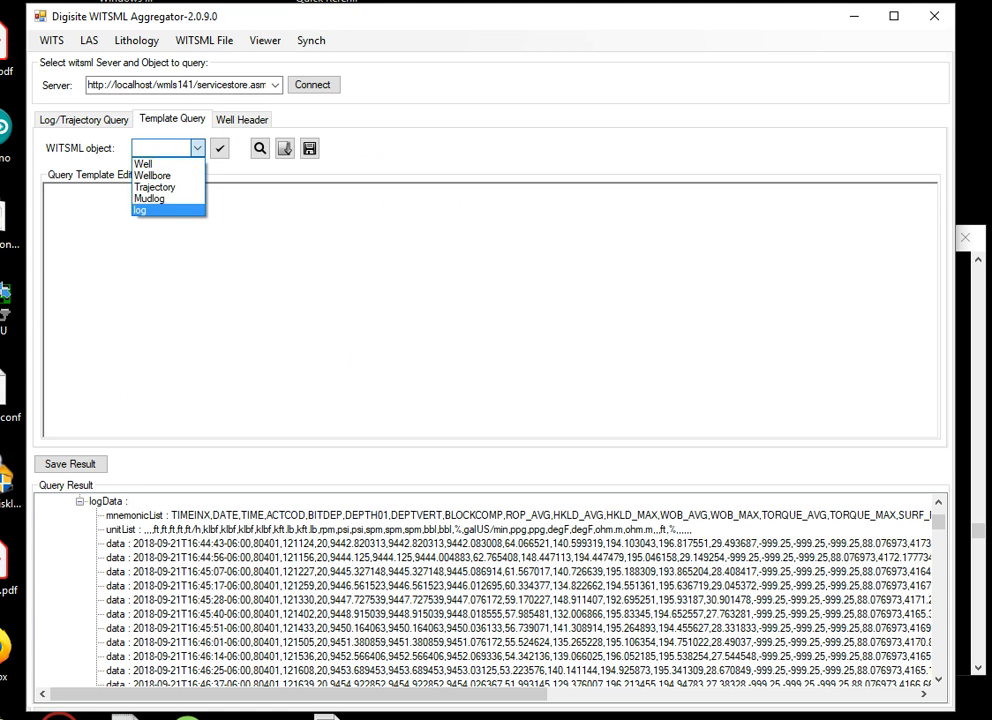
left_click(150, 210)
left_click(219, 148)
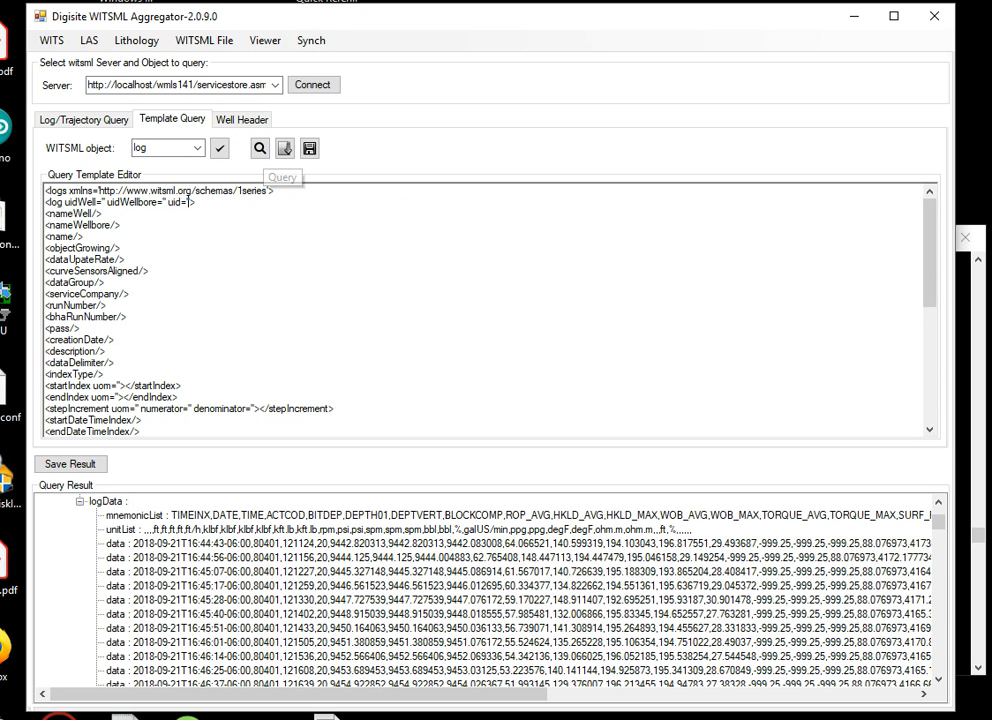
View the Well Header form and its available well data types
left_click(242, 119)
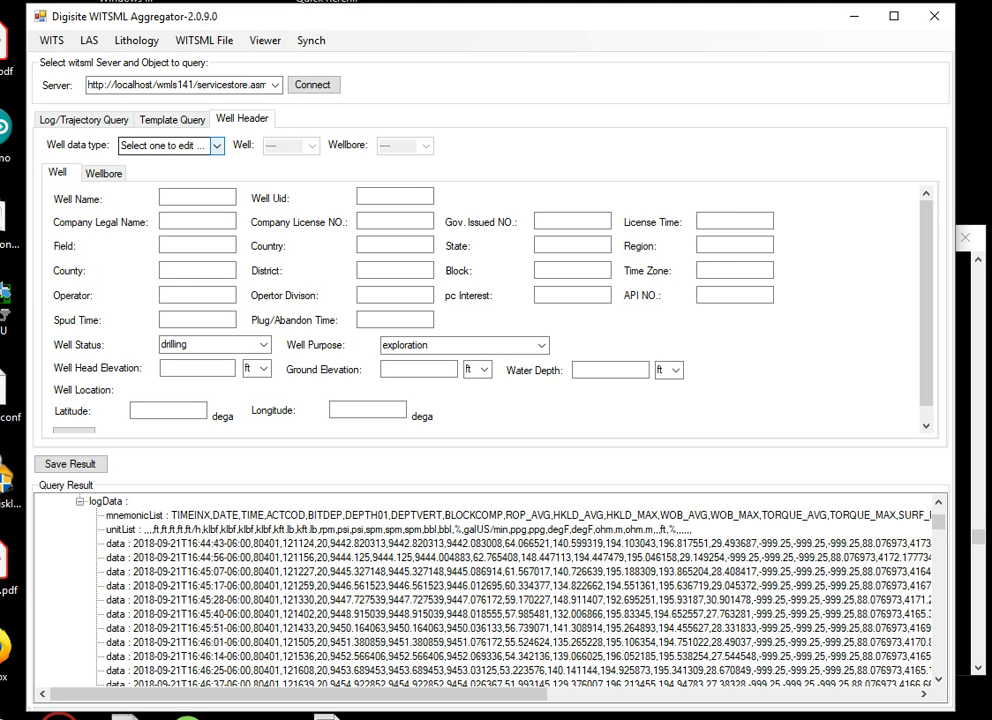
left_click(216, 145)
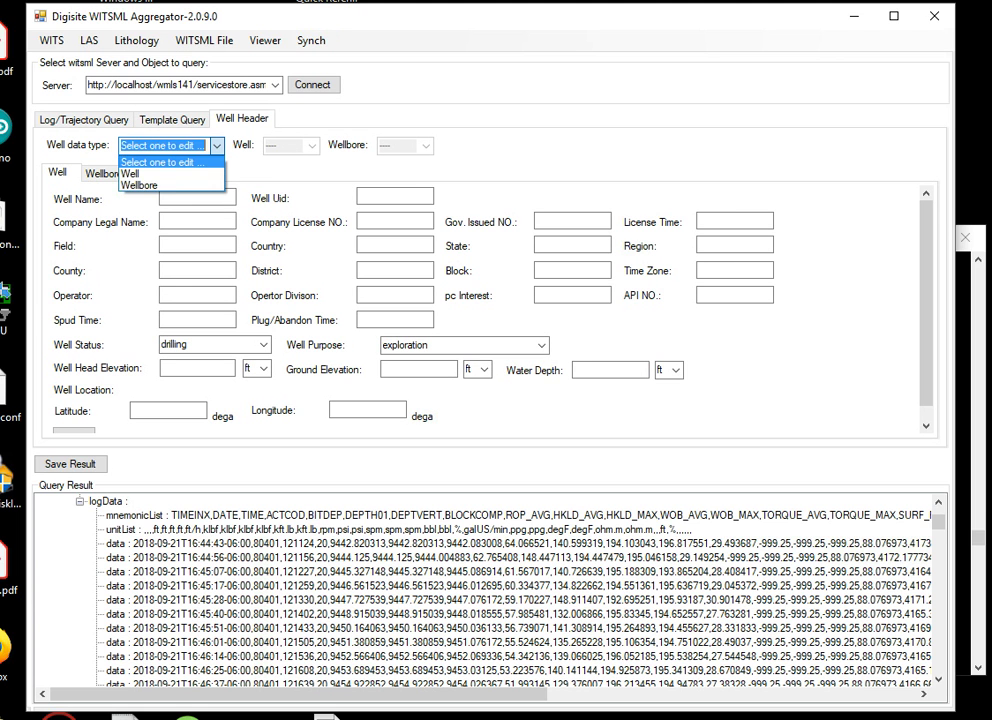
key("Escape")
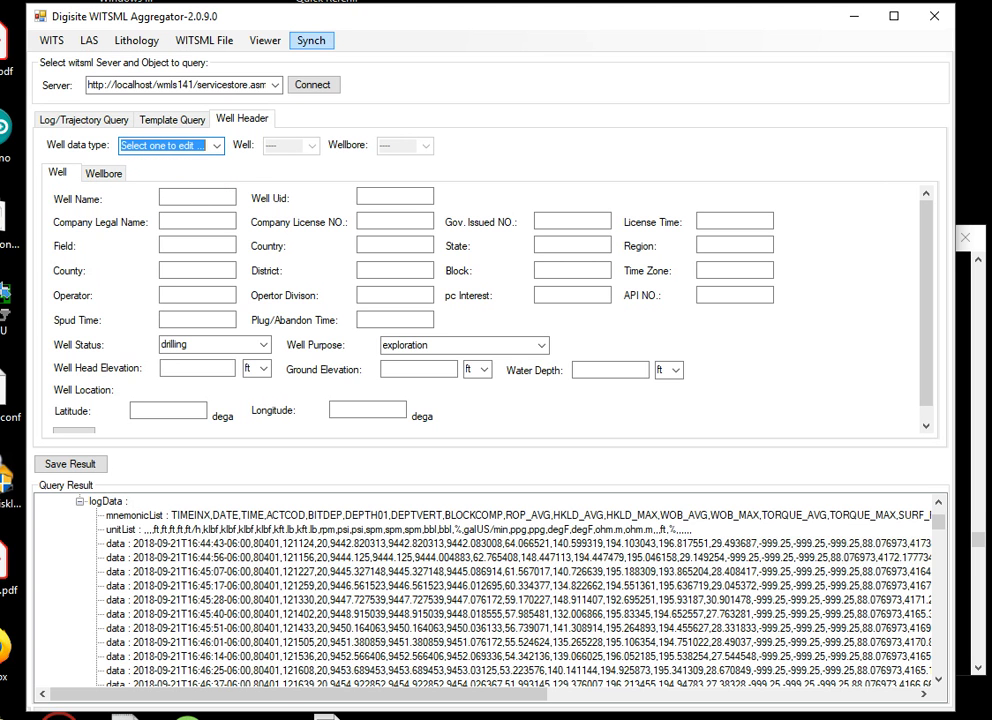
Open the Synch WITSML server settings and look at the saved server addresses
left_click(311, 40)
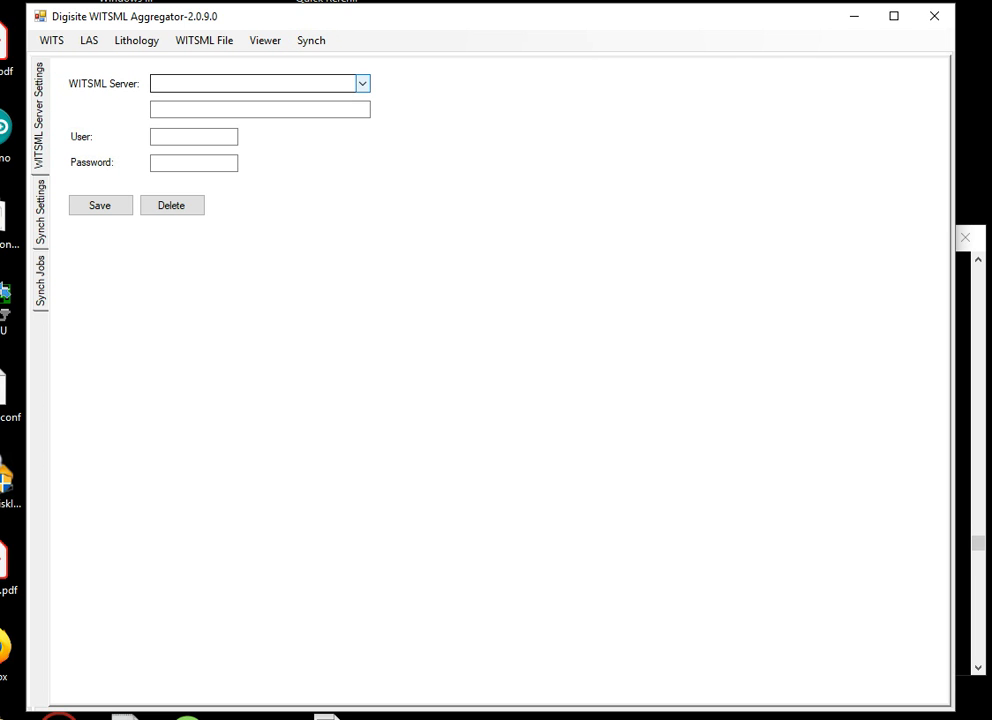
left_click(362, 83)
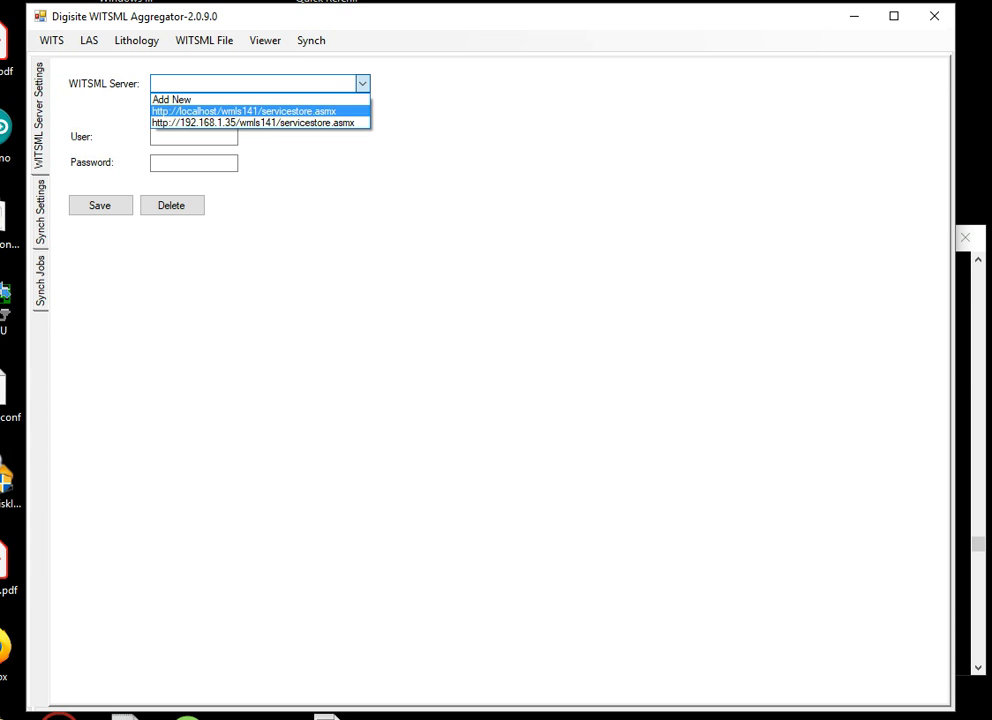
left_click(260, 122)
View the Synch Settings page and the servers offered as synchronization source and target
left_click(40, 212)
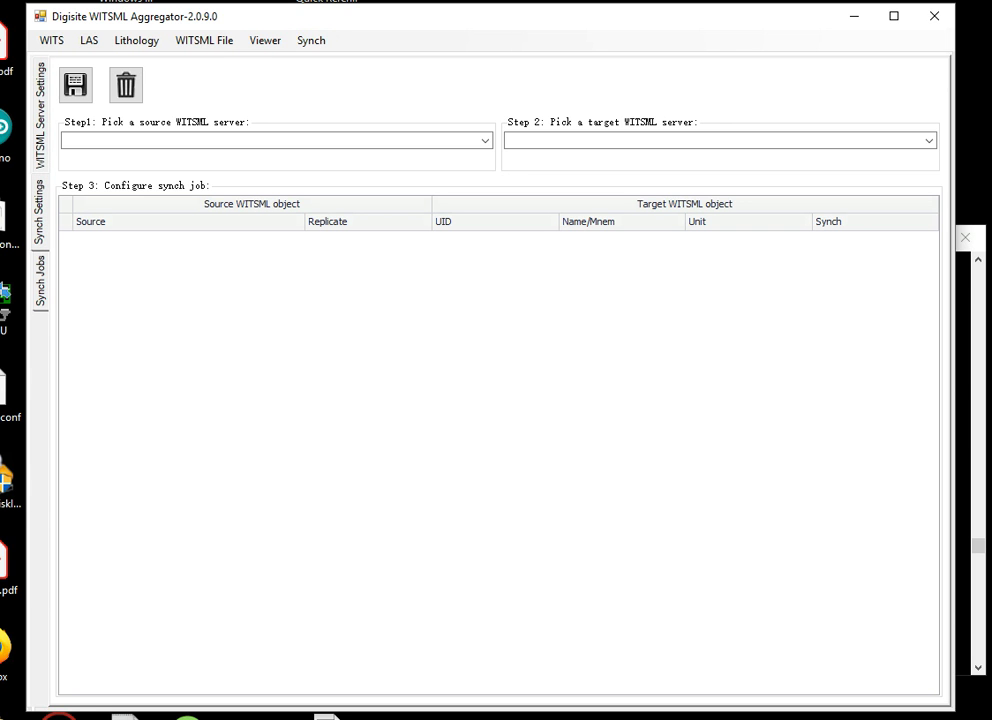
left_click(485, 141)
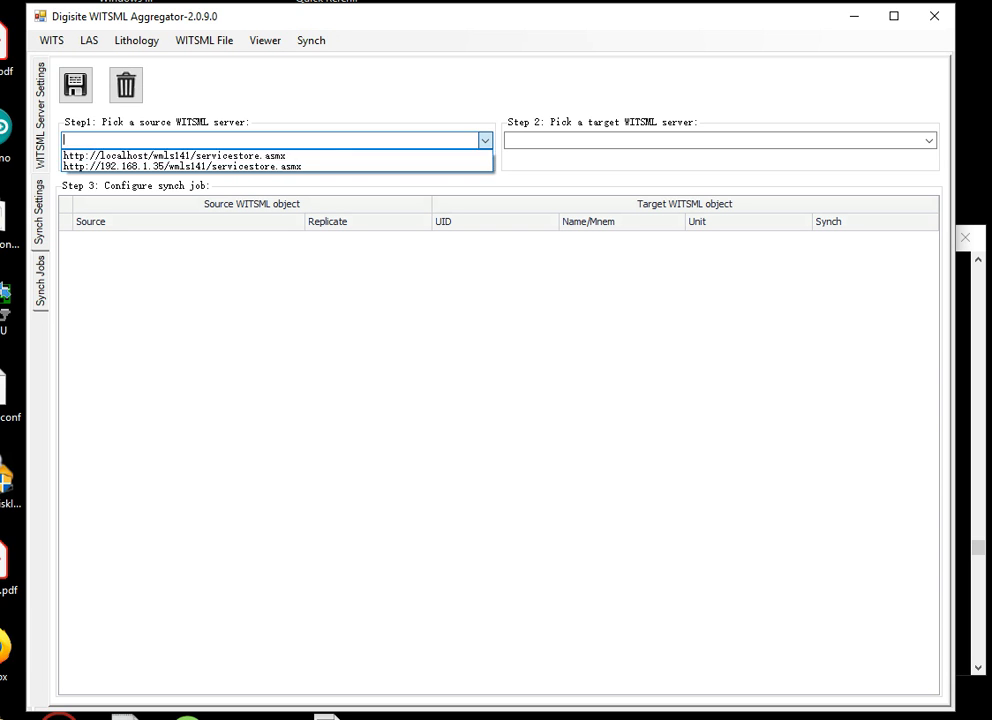
left_click(485, 141)
left_click(929, 141)
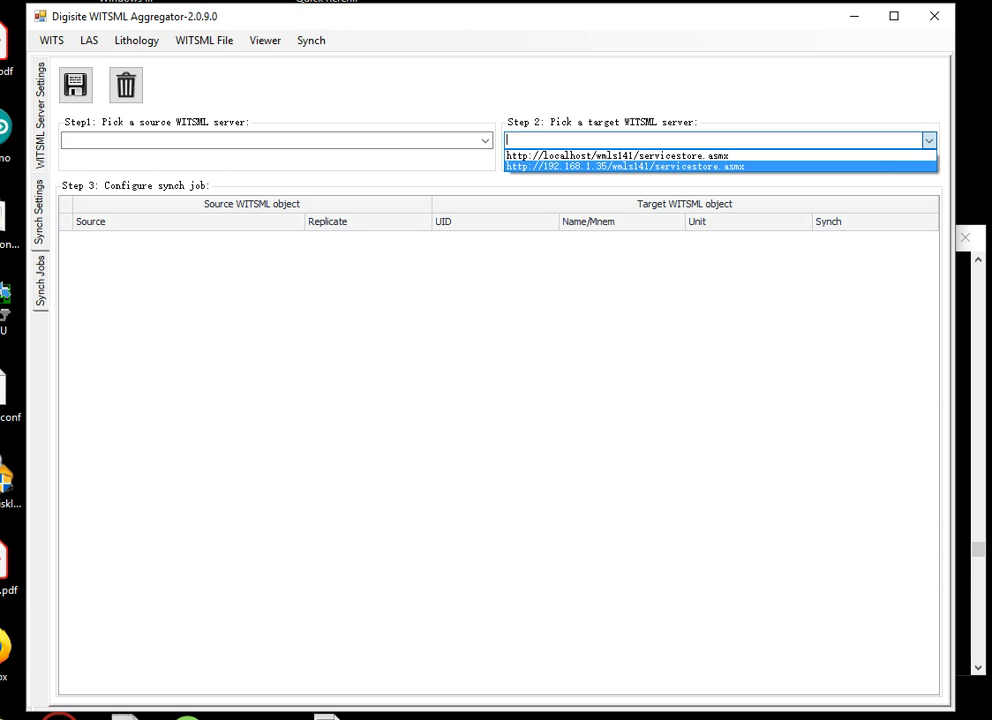
left_click(929, 141)
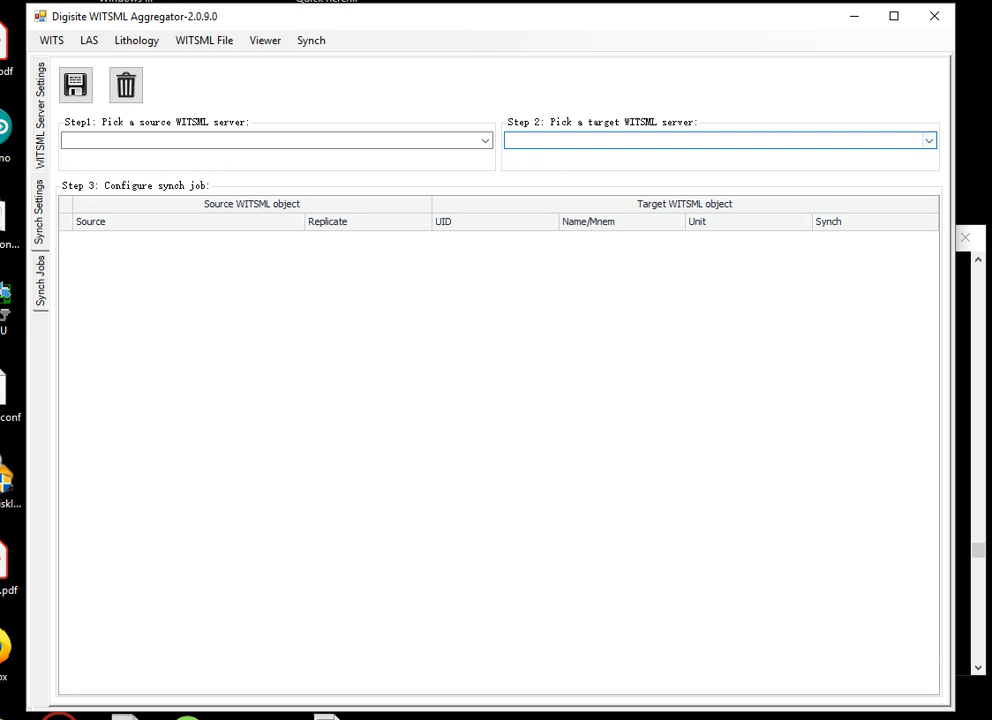
Review the synch jobs, including their control and status columns
left_click(40, 281)
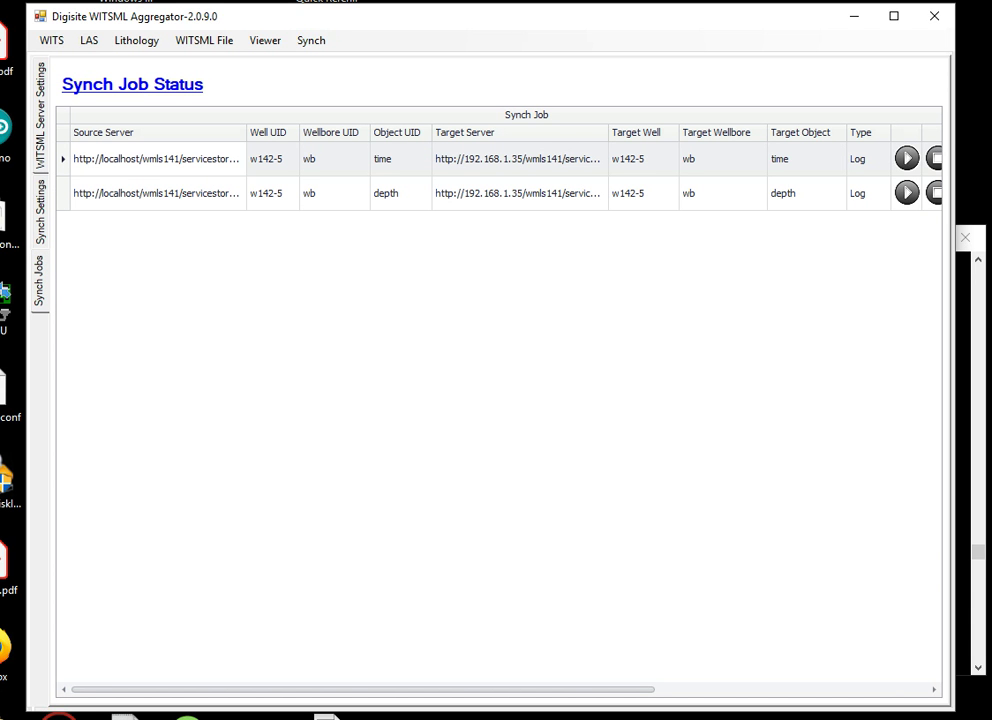
scroll(498, 400, "right", 5)
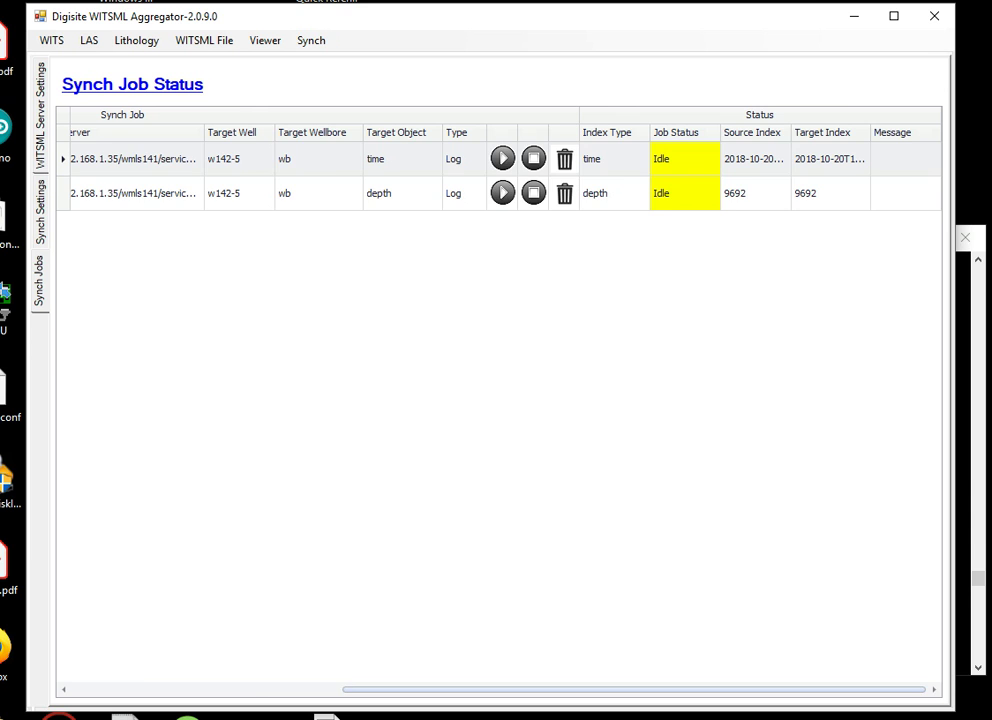
scroll(498, 175, "left", 10)
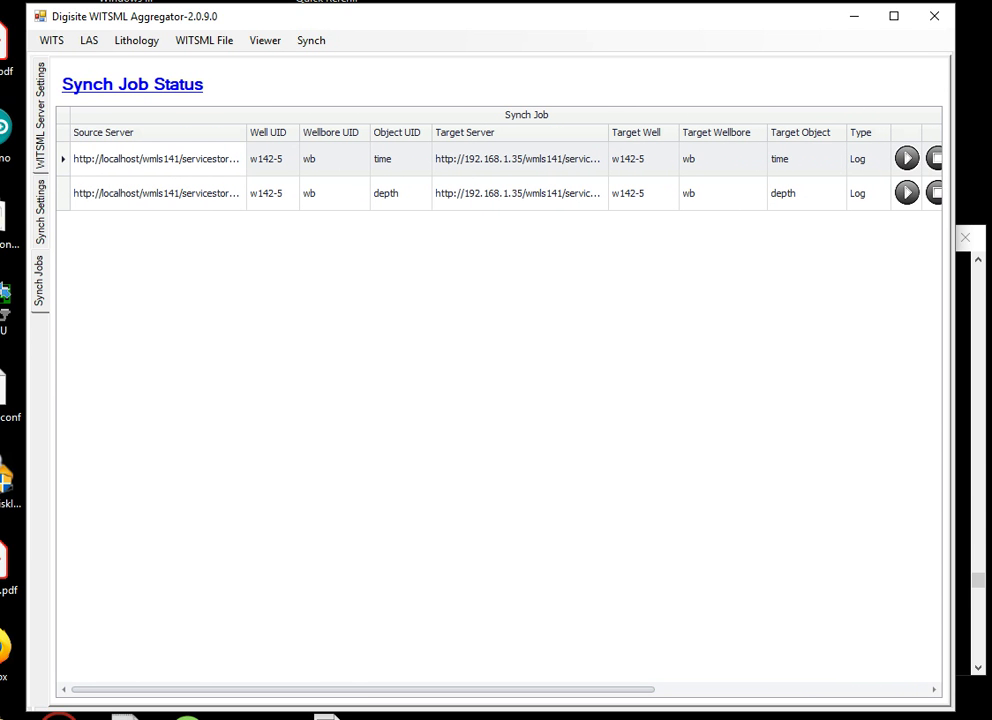
Open the WITS Aggregator Server 1 settings and check the WITS data stream in the Command Prompt window
left_click(51, 40)
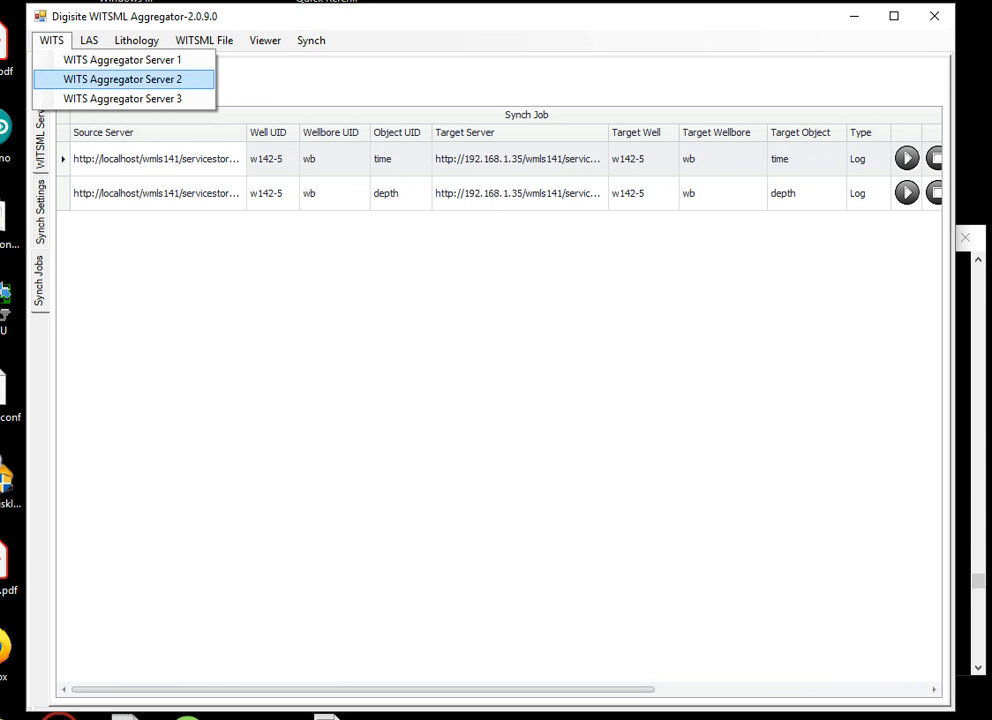
left_click(122, 60)
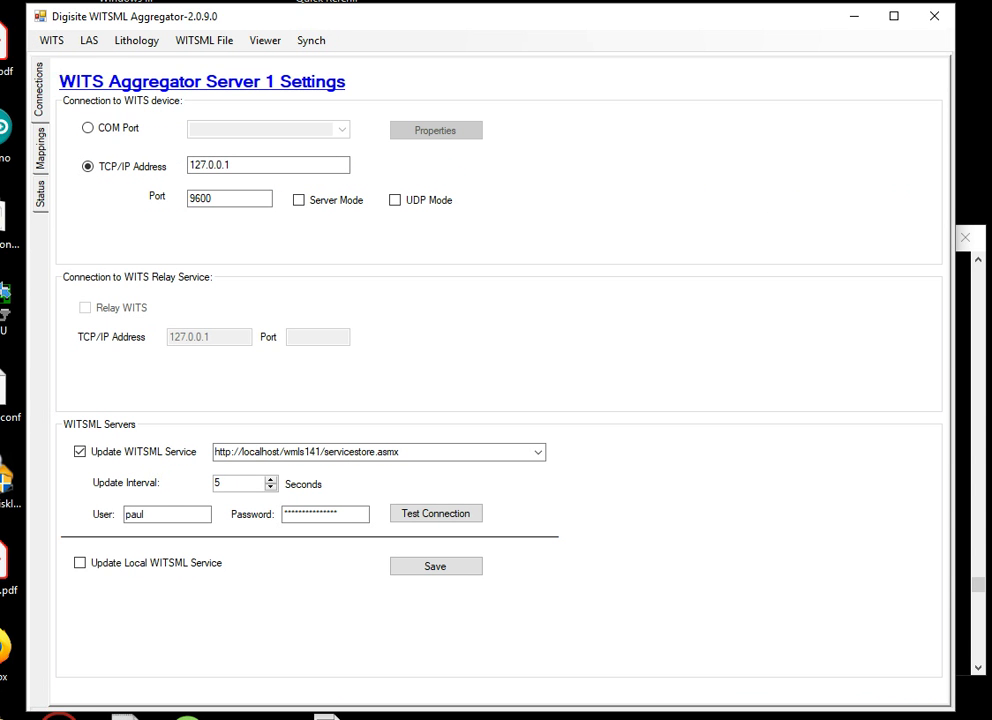
key("alt+Tab")
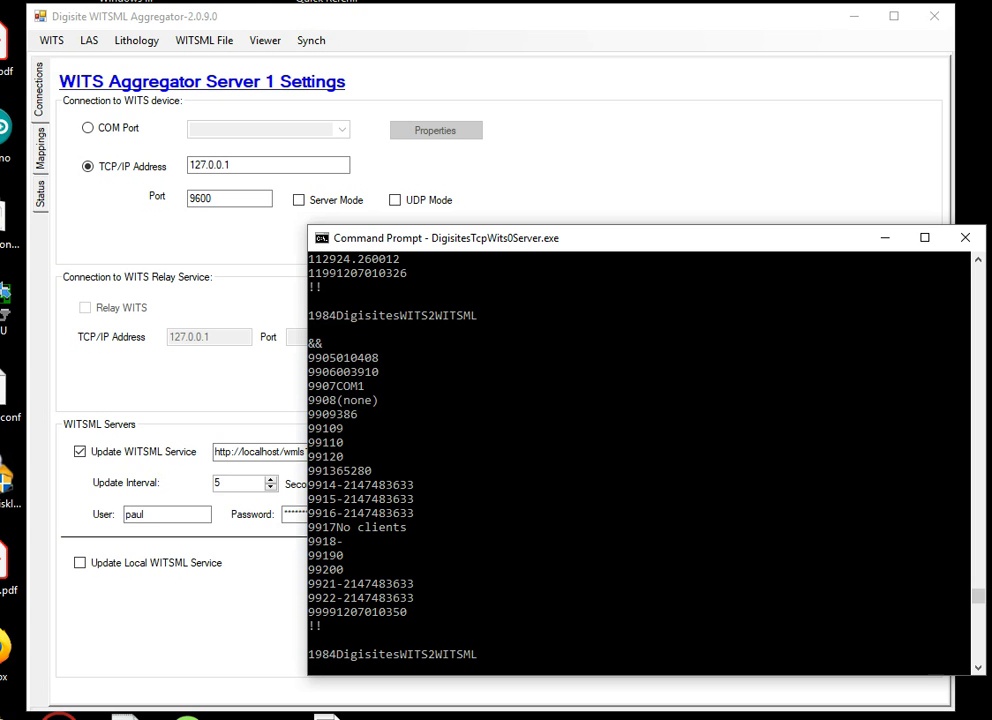
key("alt+Tab")
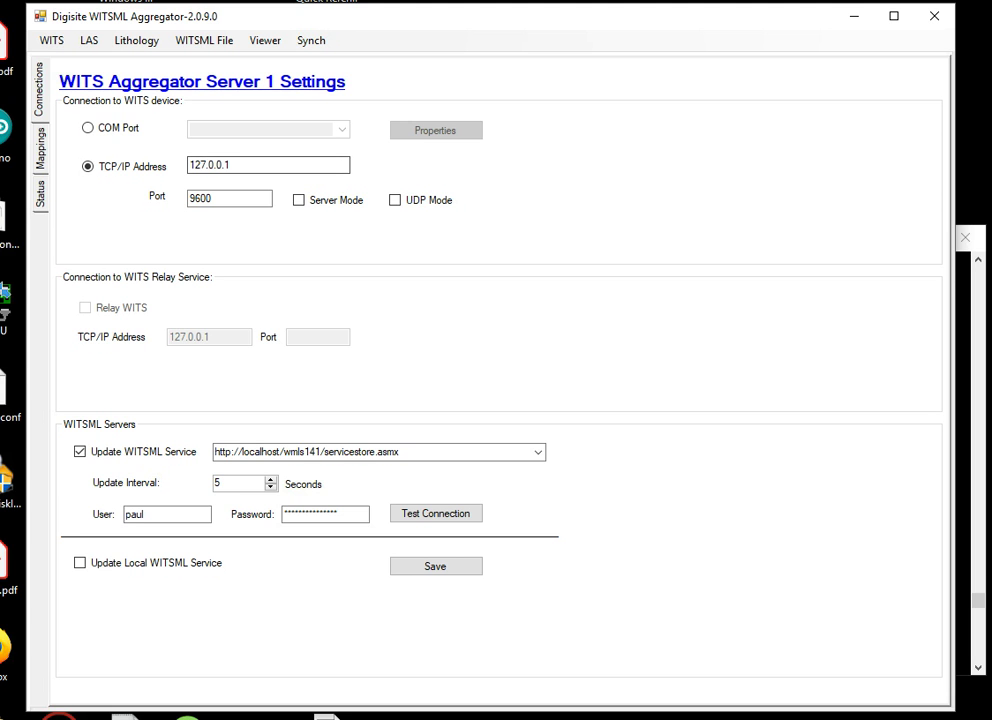
Try the COM Port option and the TCP/IP Server Mode for the WITS device connection
left_click(88, 128)
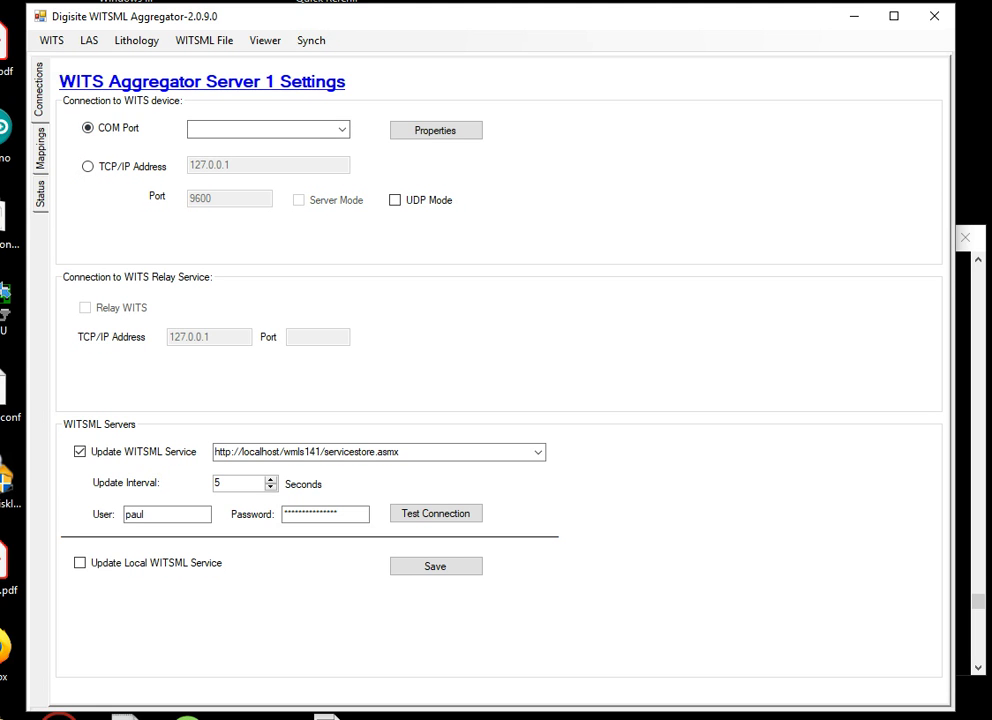
left_click(88, 167)
left_click(298, 200)
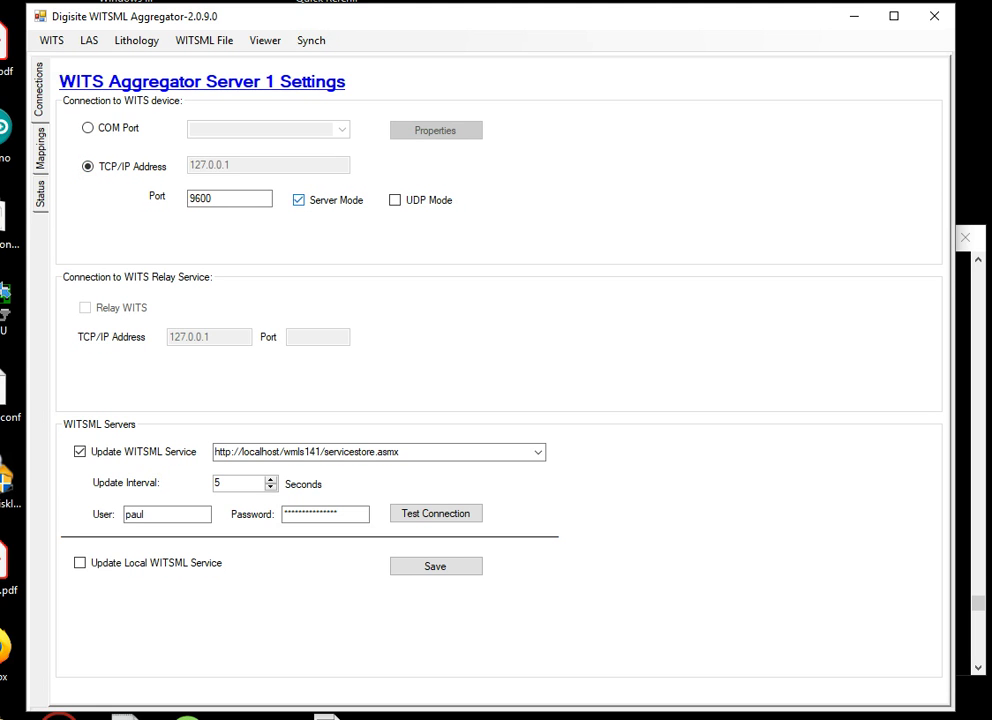
left_click(298, 200)
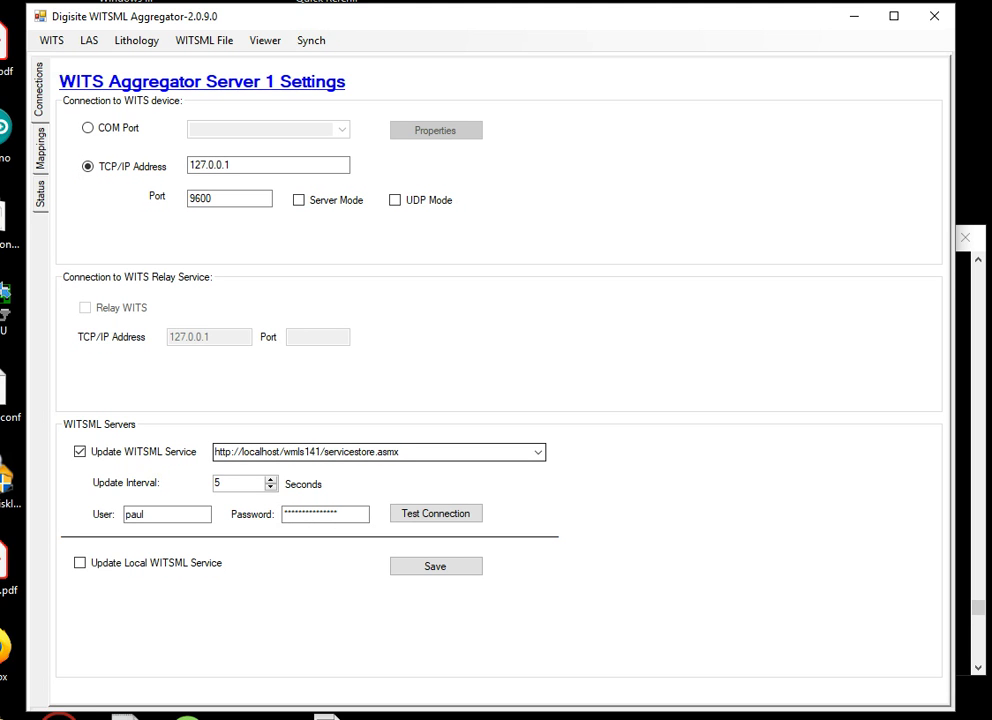
left_click(306, 451)
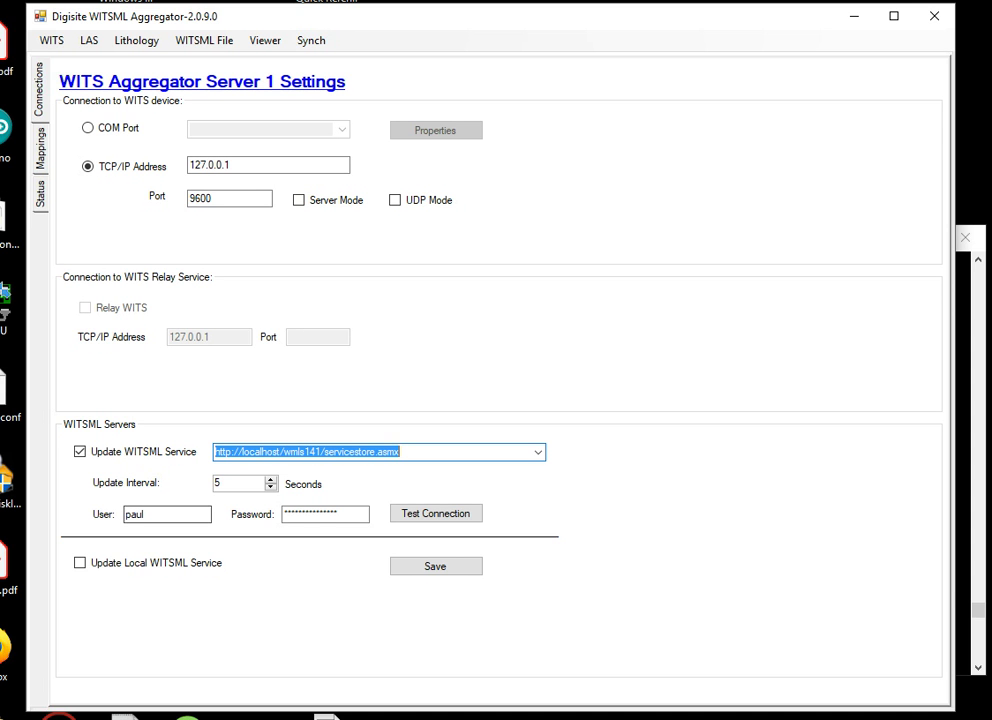
left_click(436, 513)
key("Return")
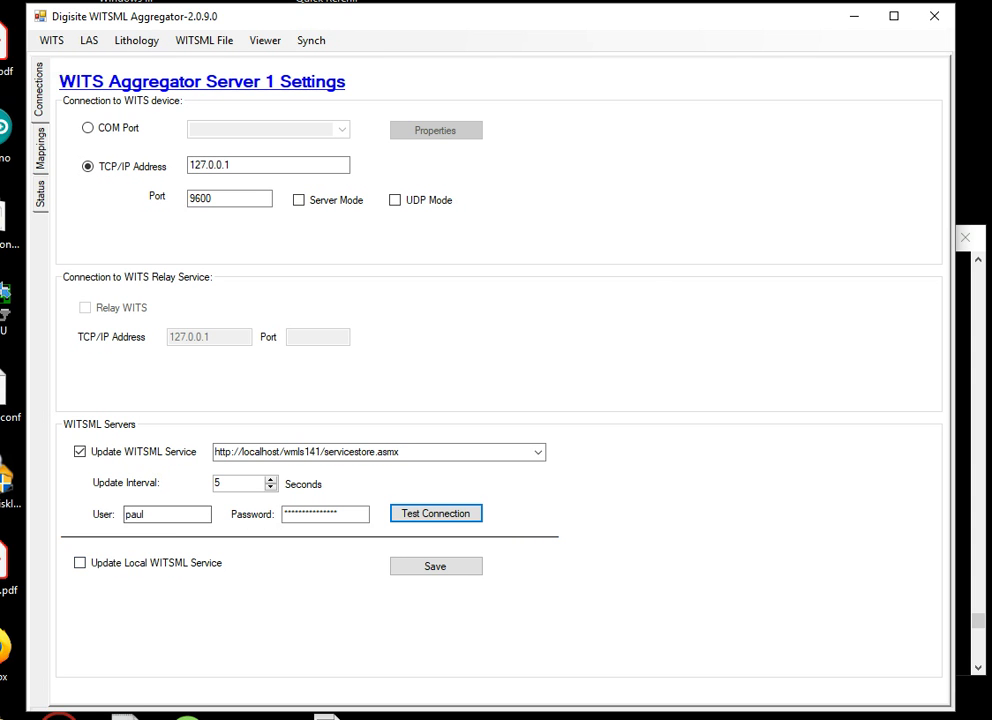
Open the server's mappings and review the well information and the available object UIDs, keeping time as the object
key("ctrl+Tab")
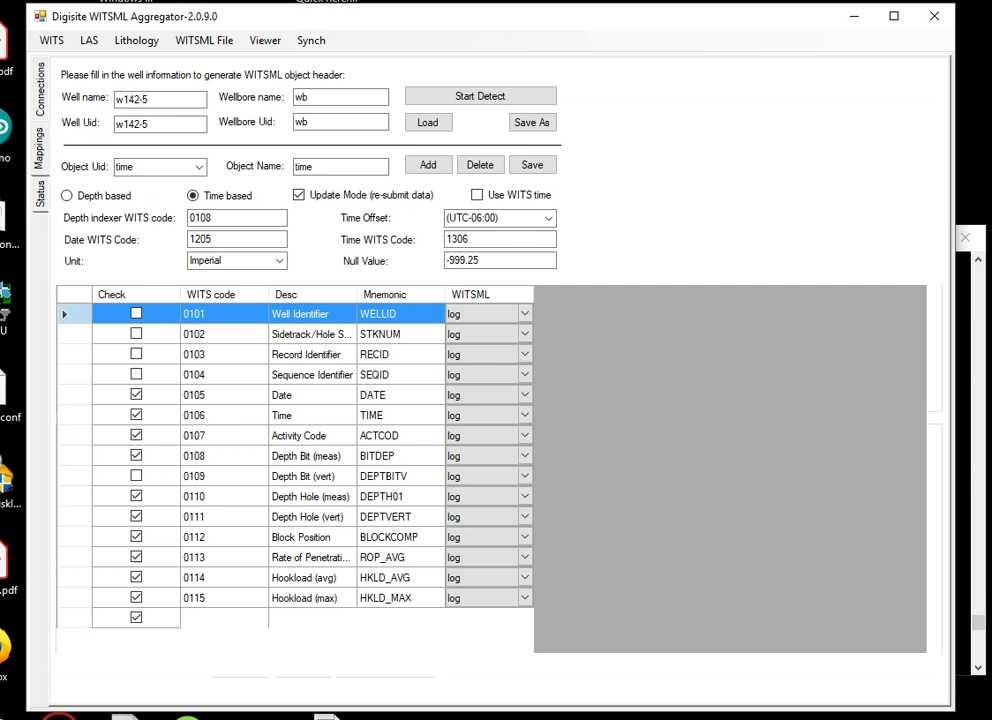
left_click(160, 99)
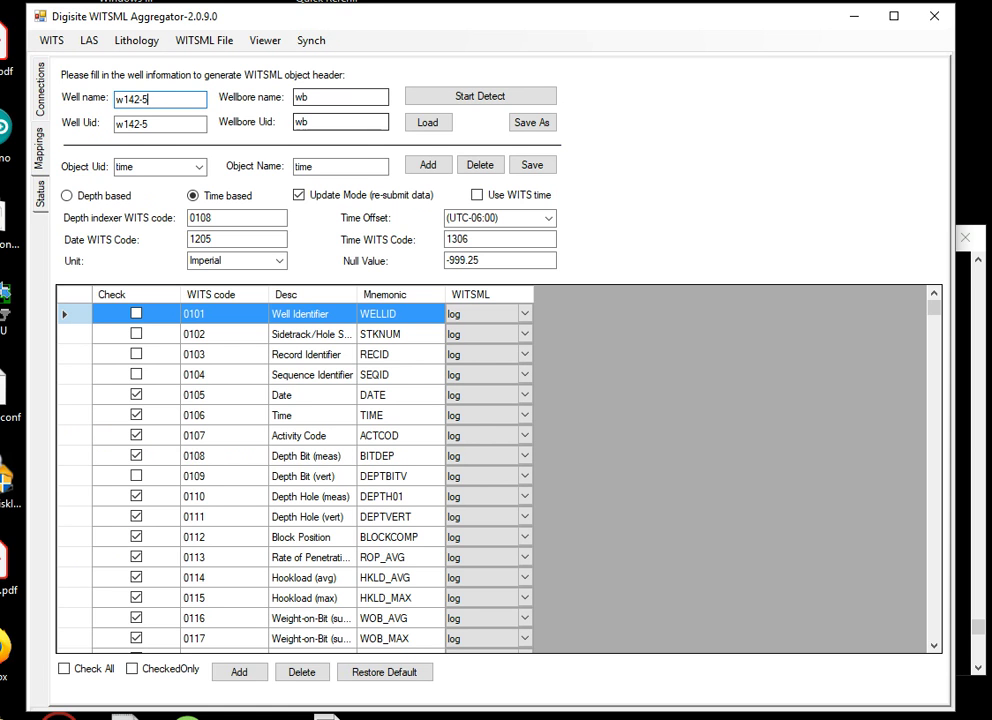
left_click(199, 167)
left_click(199, 167)
left_click(199, 167)
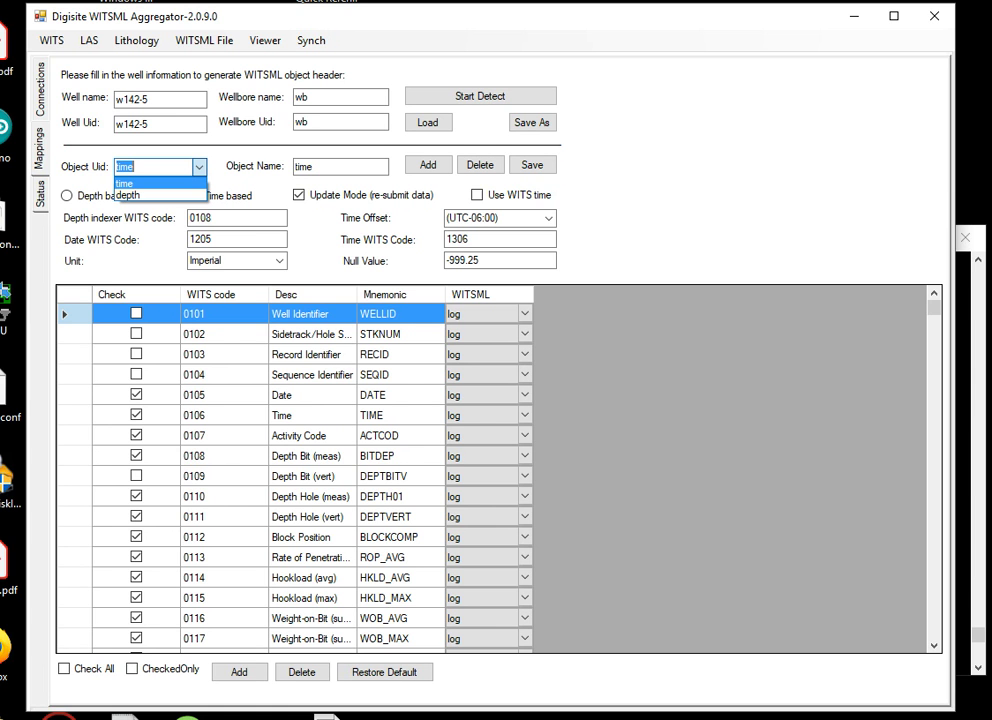
key("Return")
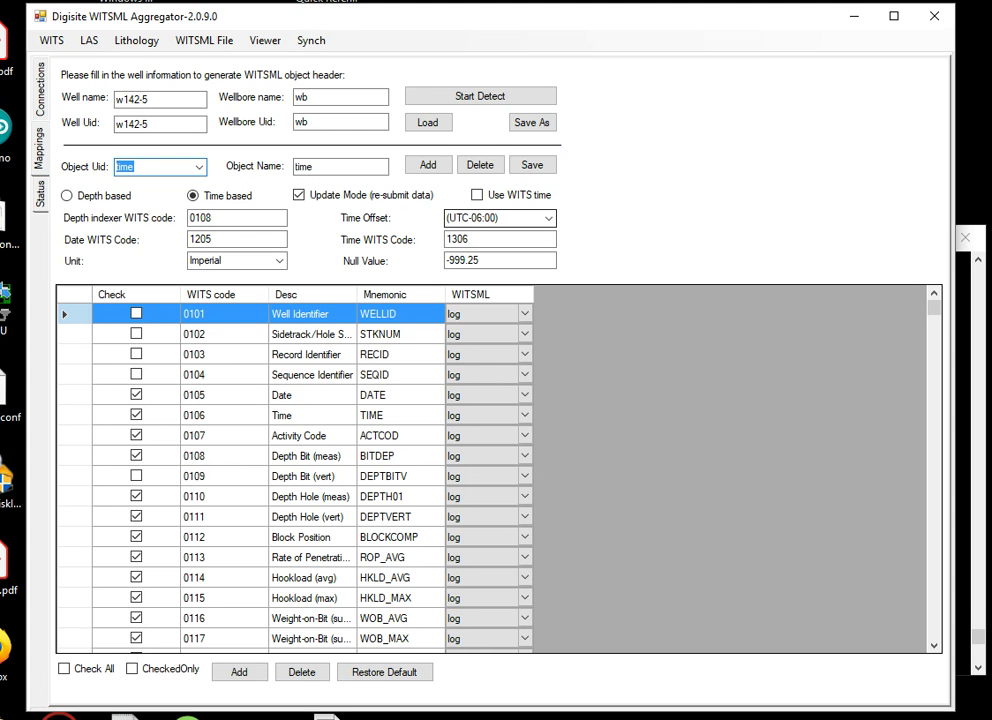
Review the time offset choices, the Metric and Imperial unit options, and the null value for the time object
left_click(548, 218)
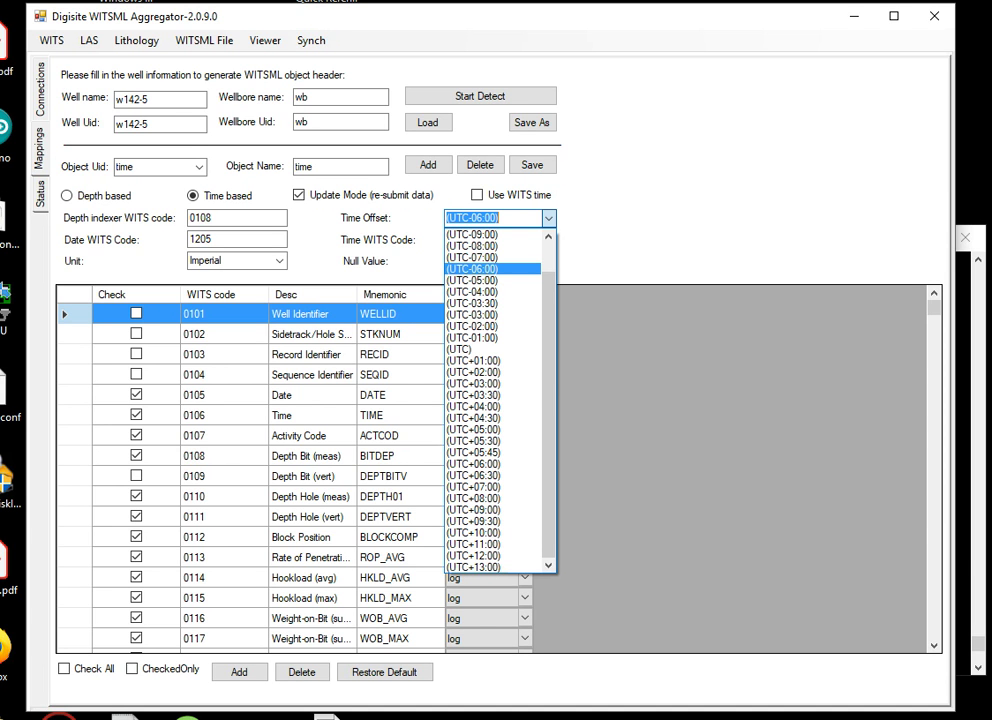
key("Return")
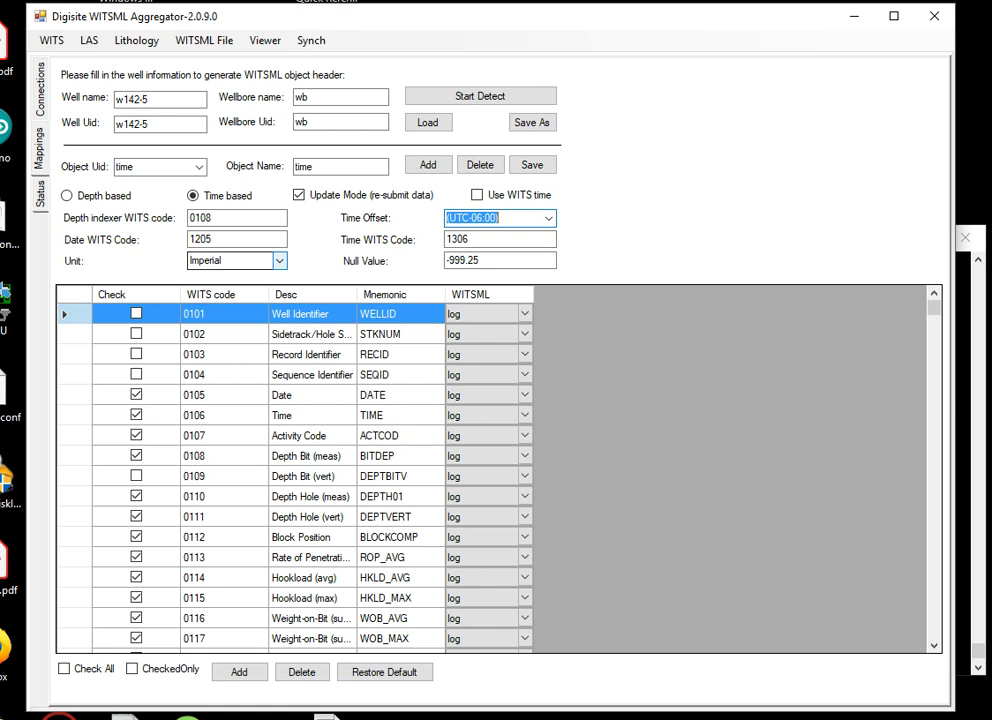
left_click(280, 261)
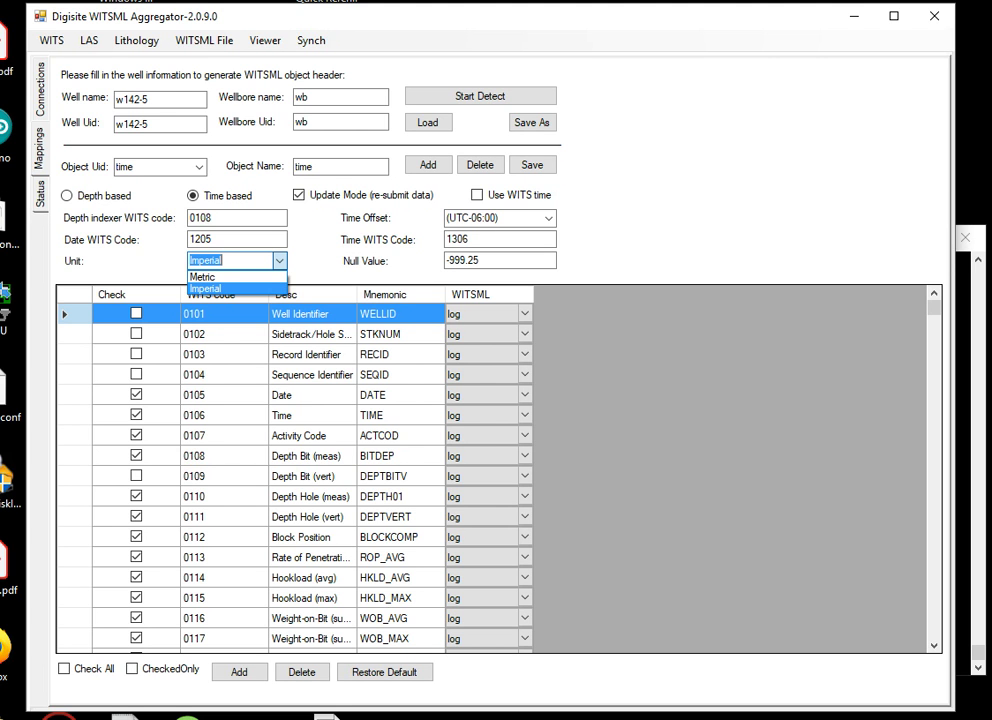
left_click(280, 261)
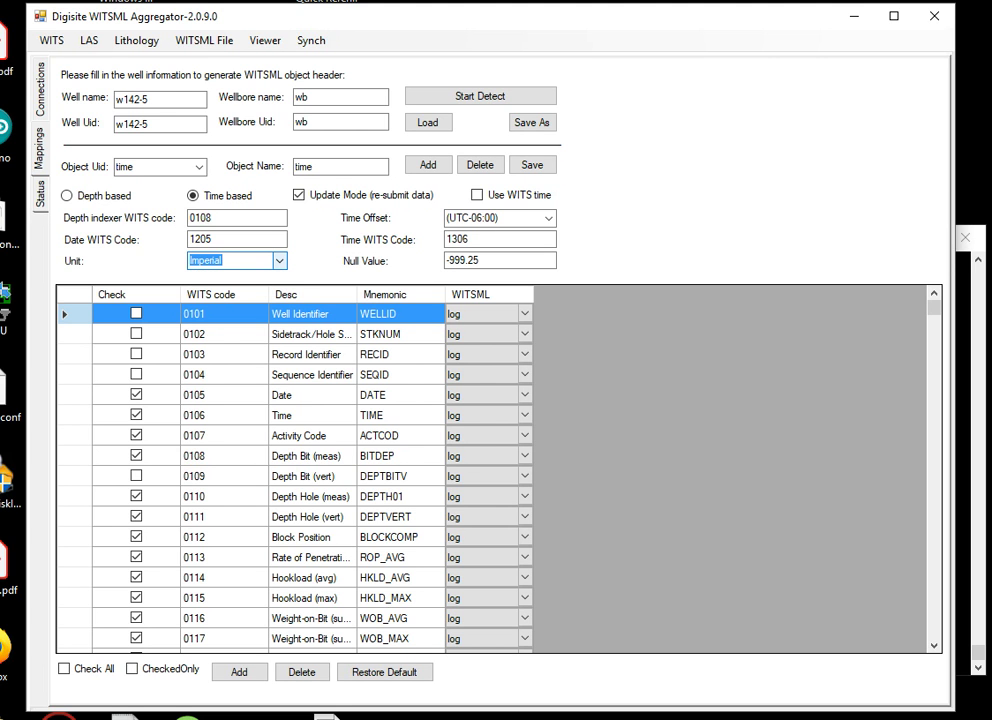
left_click(482, 260)
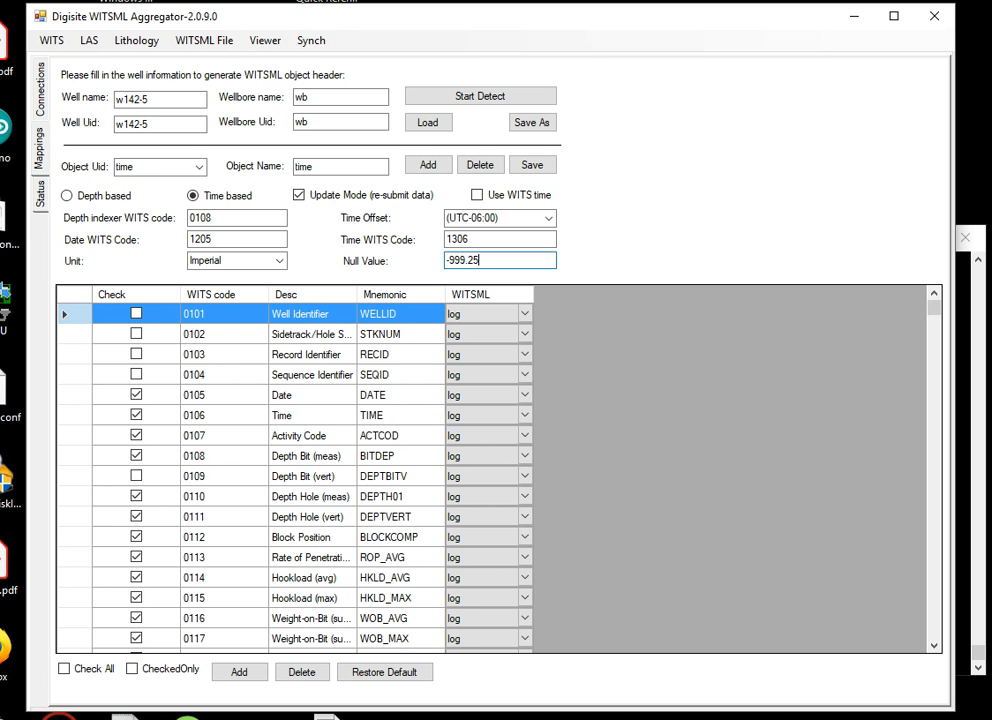
Look through the WITS code mapping list and return to its first entries
scroll(300, 475, "down", 6)
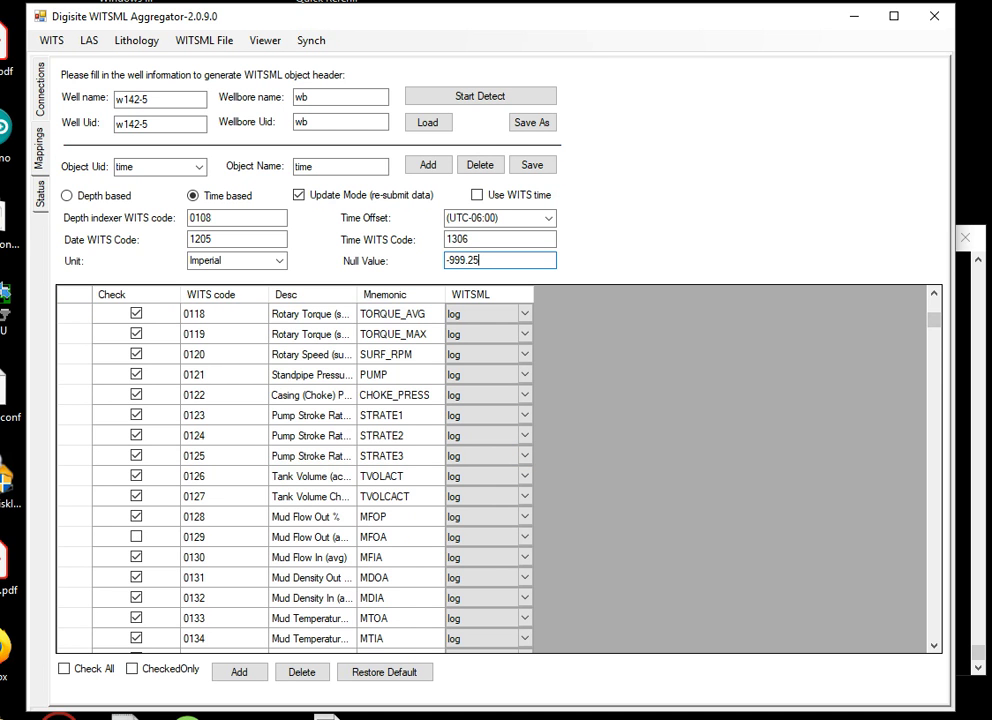
scroll(300, 475, "down", 15)
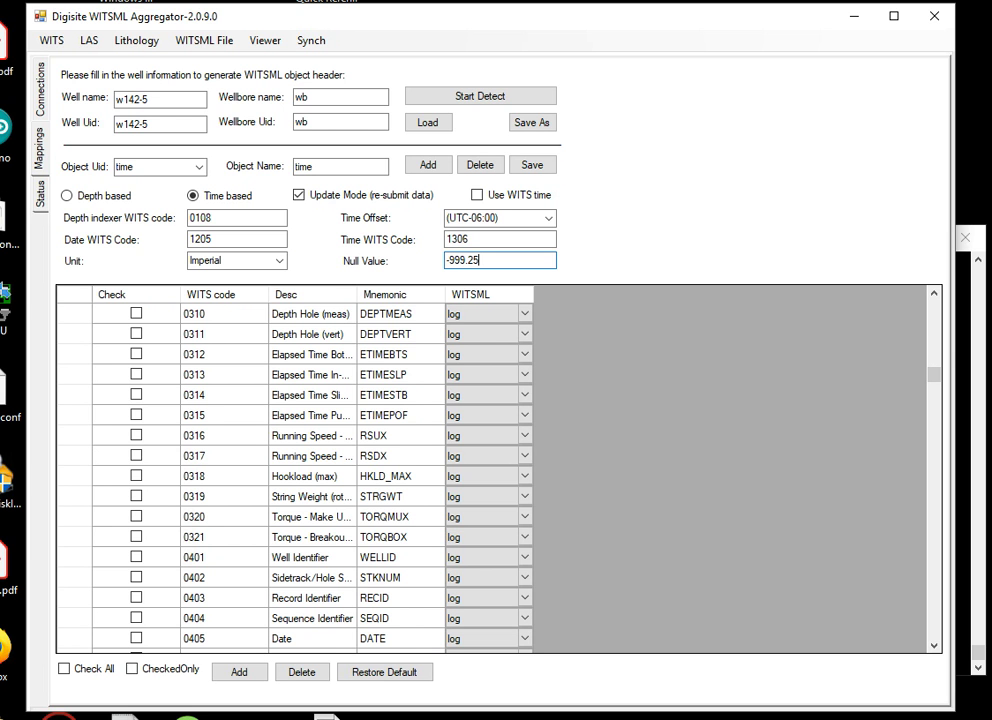
left_click_drag(934, 374, 934, 302)
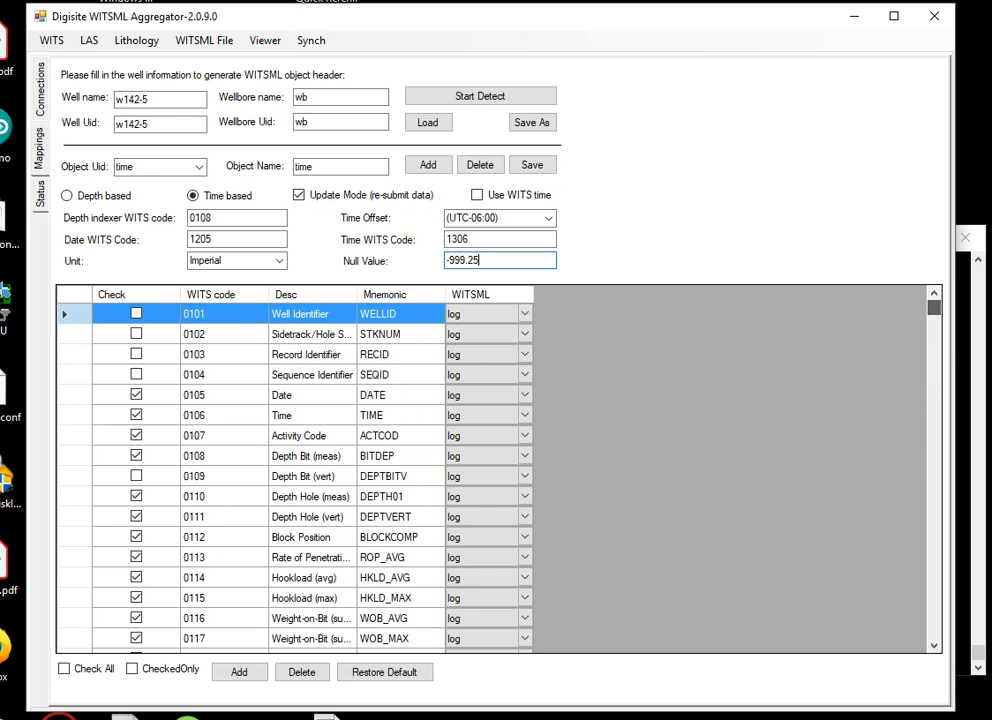
Try trajectory as the WITSML object type for the Date channel with WITS code 0105
left_click(285, 395)
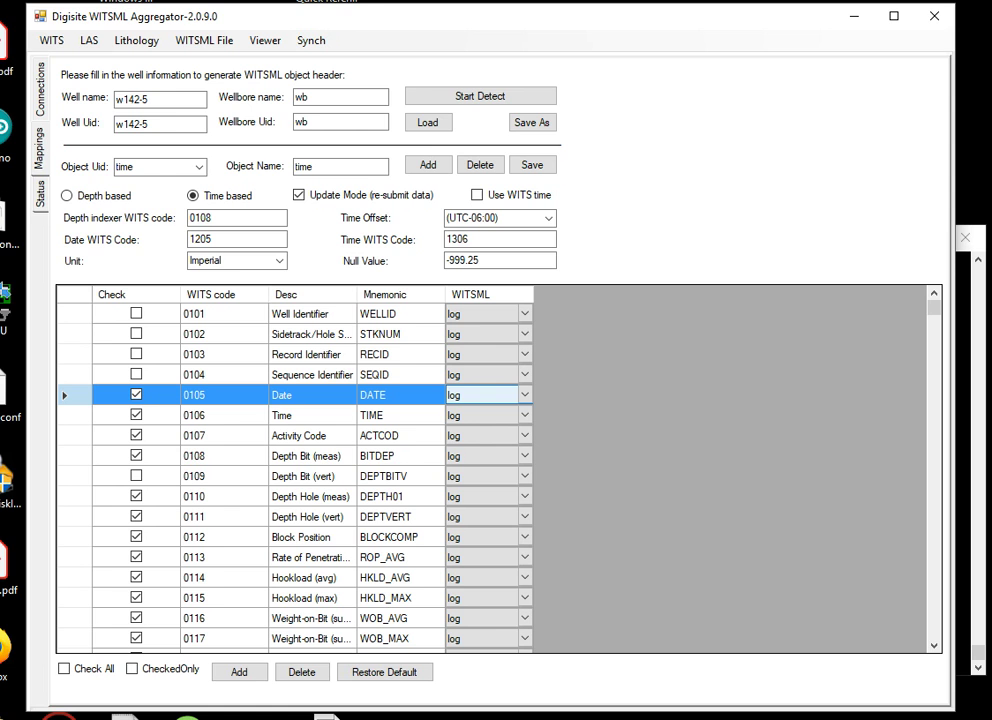
left_click(524, 395)
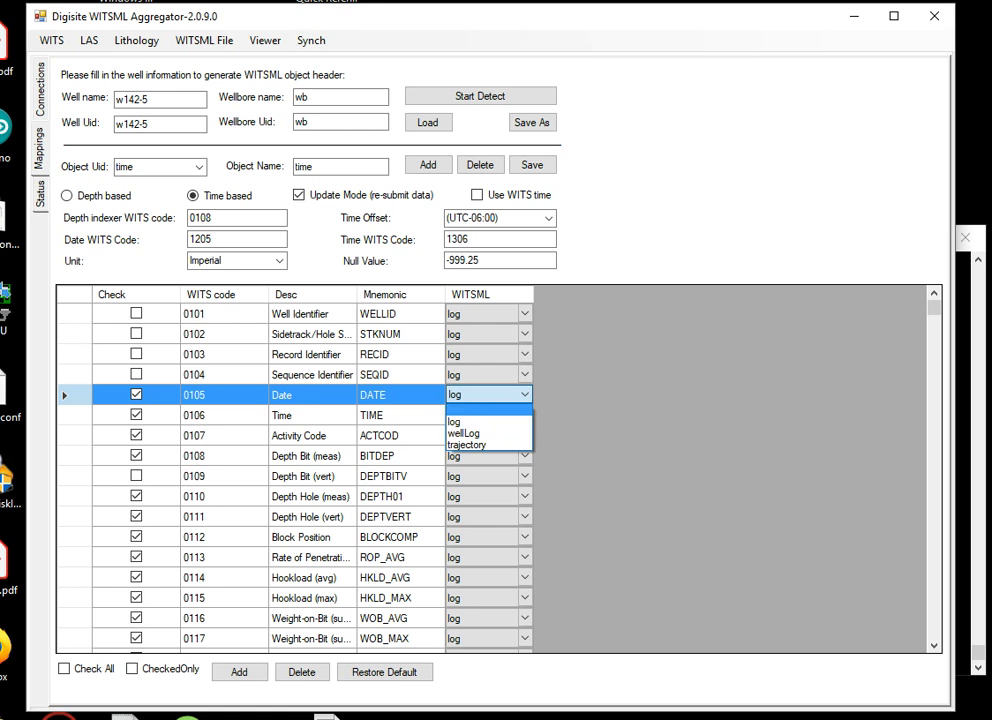
key("Return")
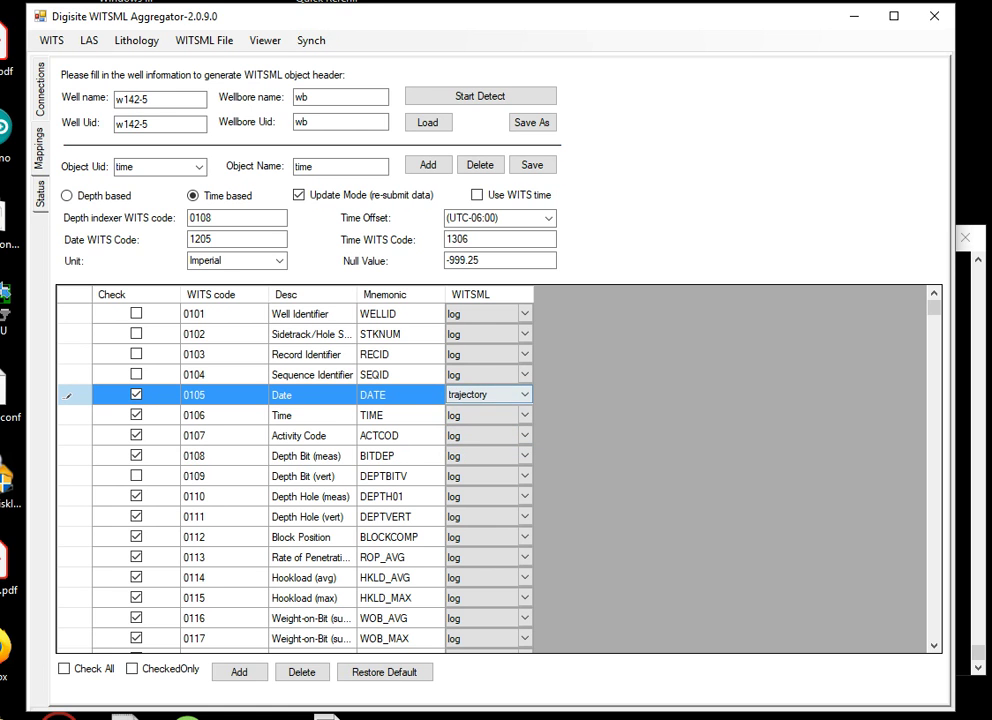
key("F4")
key("Return")
Start the WITS Aggregator Server 1 service from its status page
left_click(40, 194)
left_click(93, 105)
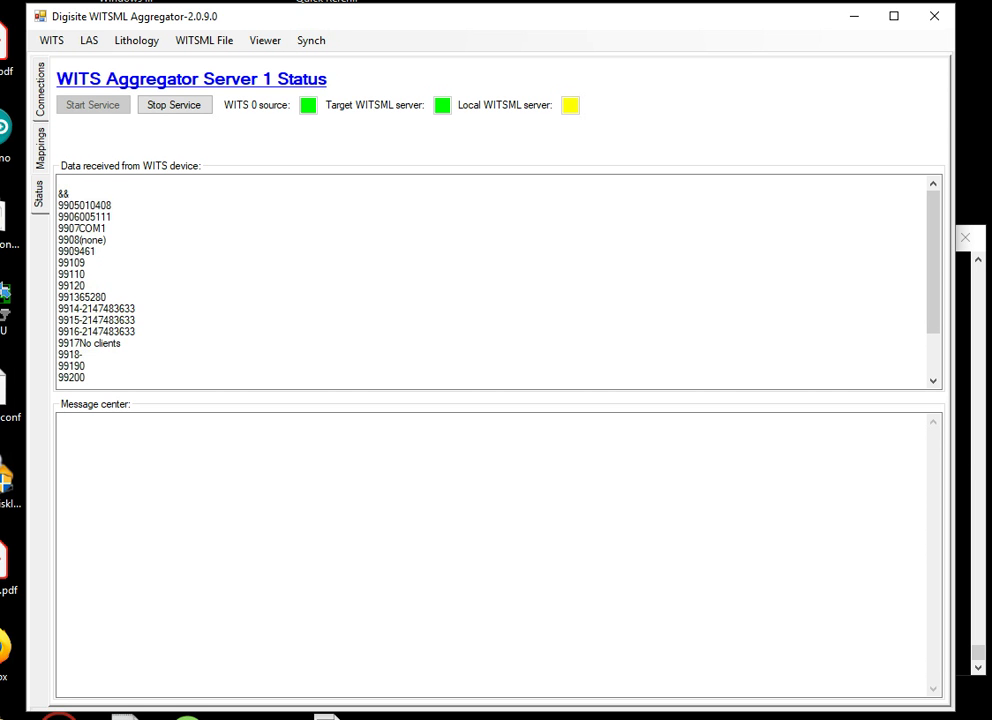
left_click(265, 40)
left_click(288, 60)
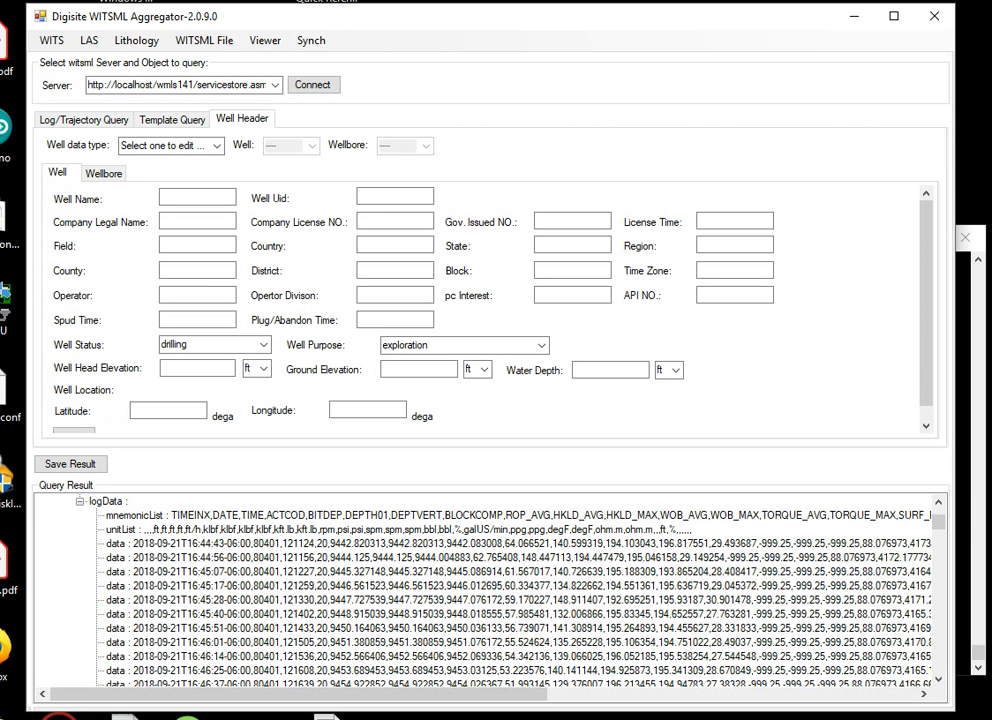
left_click(84, 119)
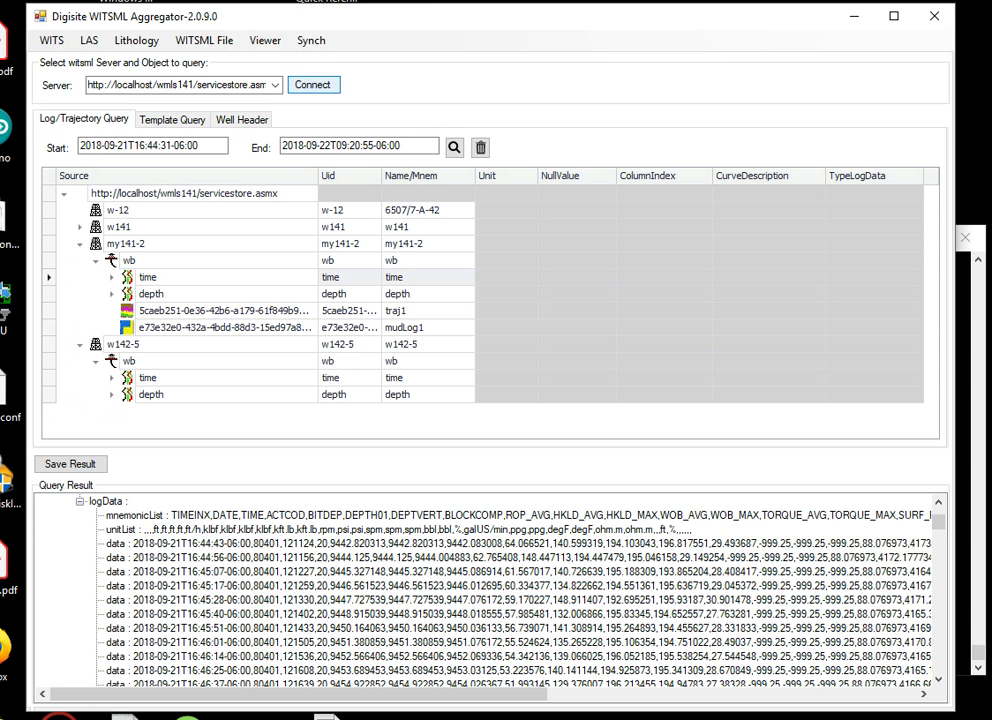
left_click(312, 84)
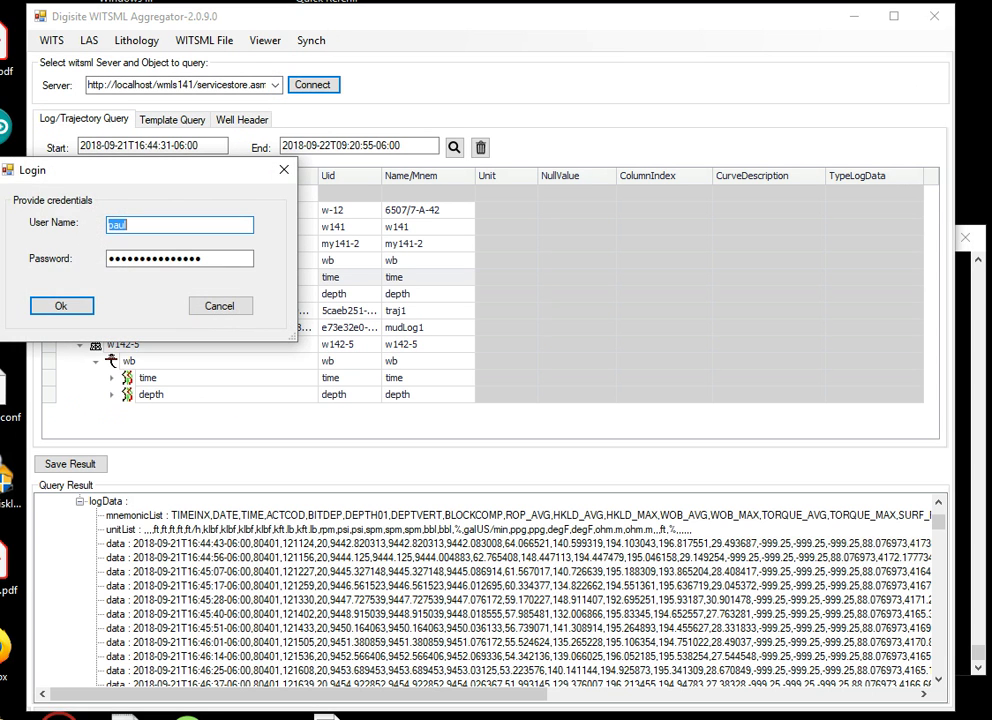
key("Return")
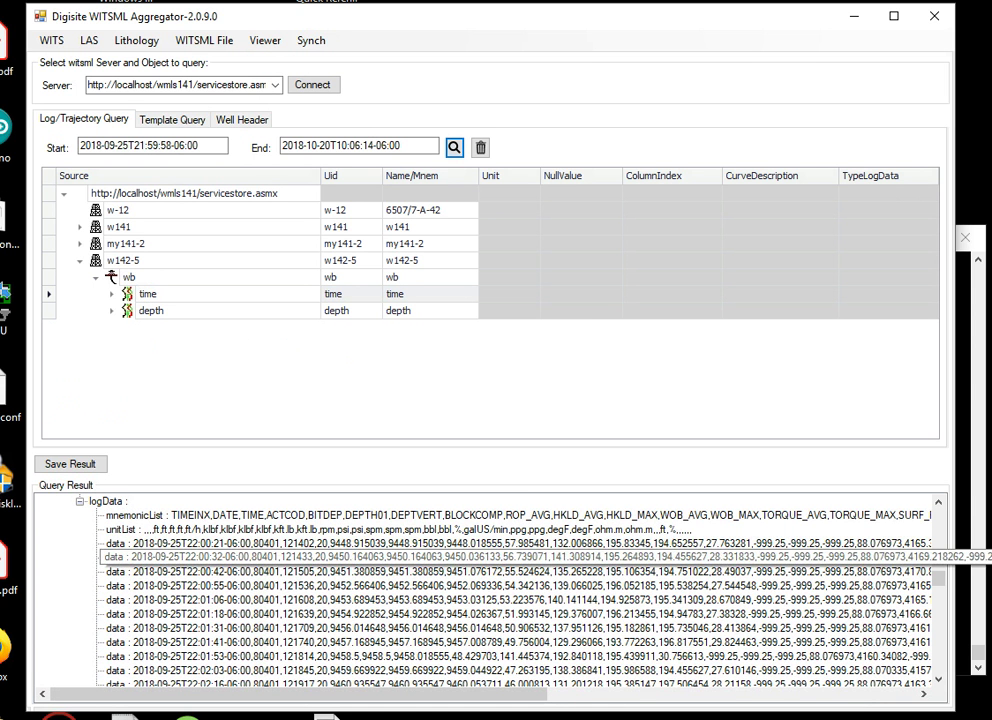
Open the synch job status list and check the start, stop and delete controls for the w142-5 time and depth logs
left_click(311, 40)
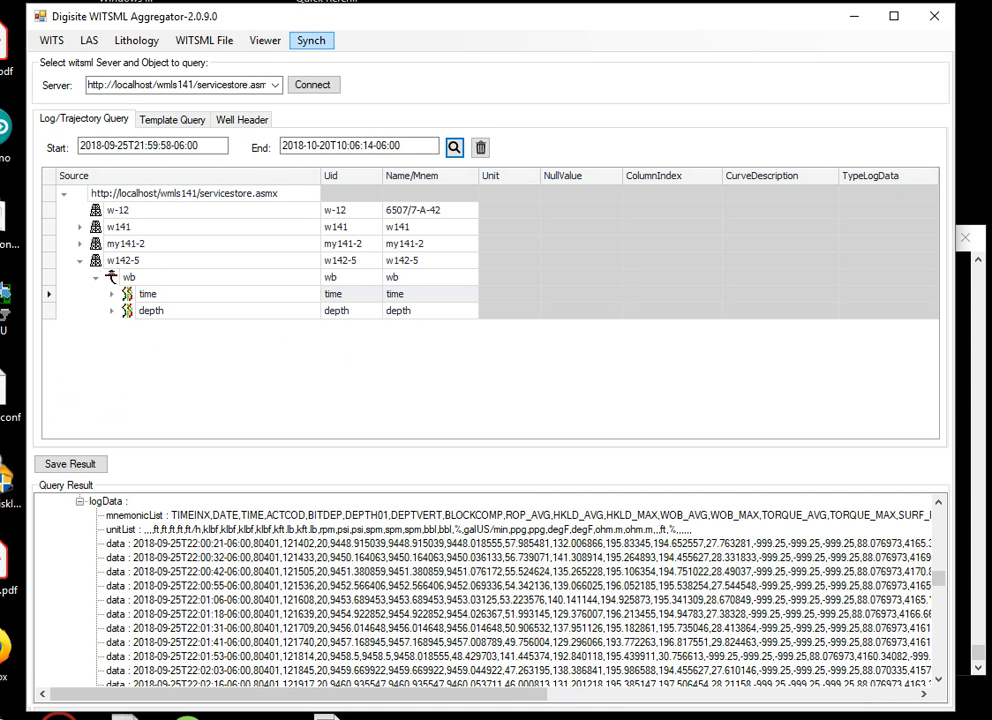
left_click(340, 62)
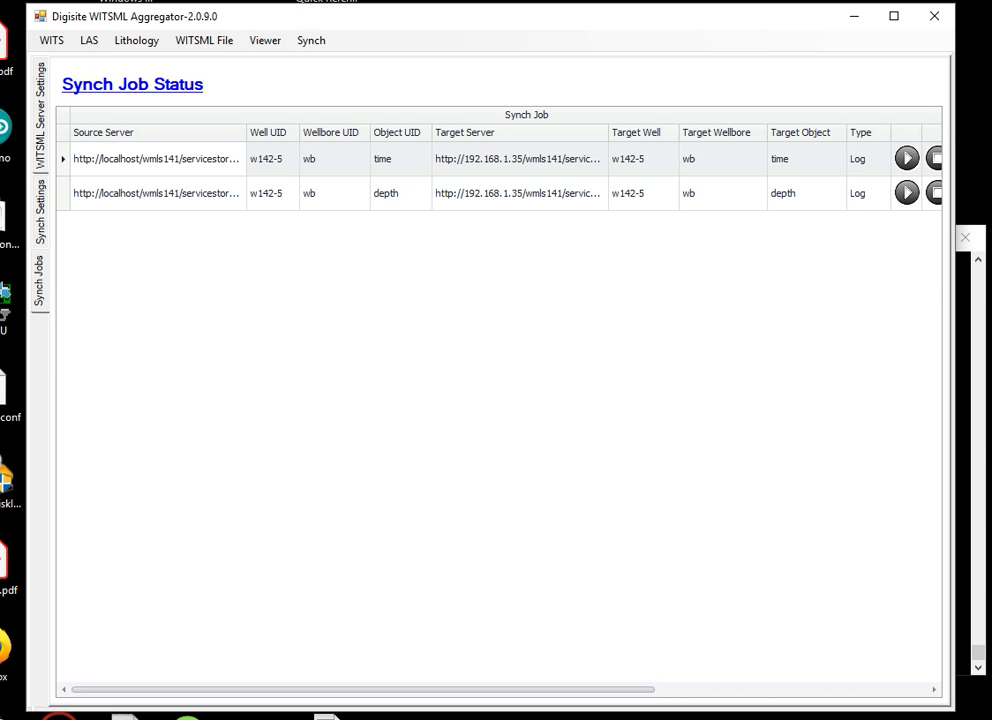
scroll(498, 400, "right", 5)
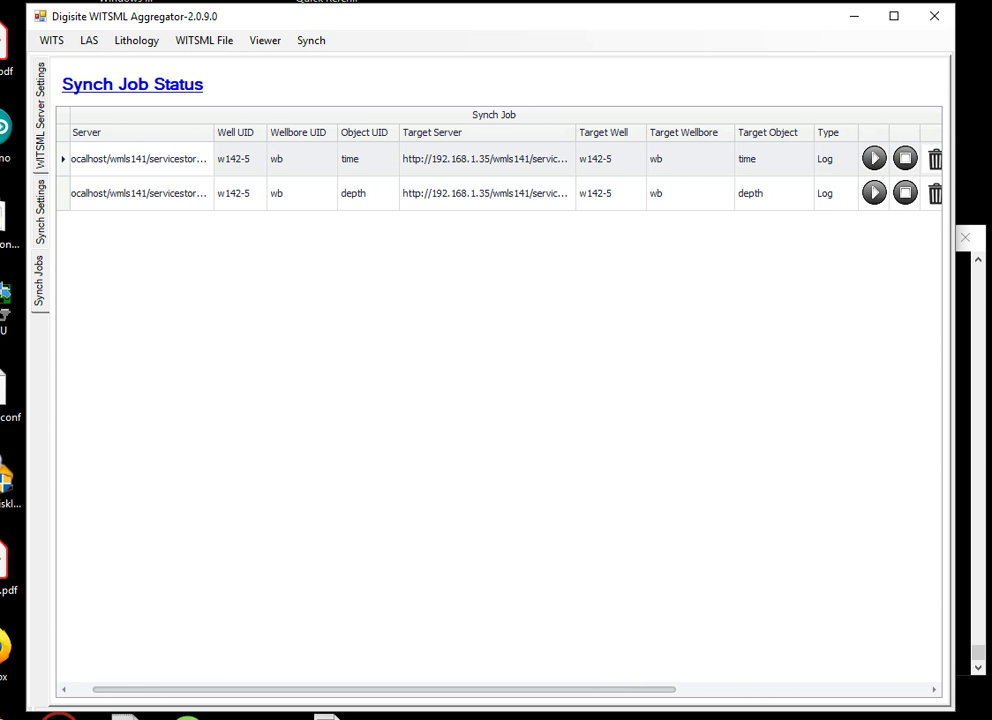